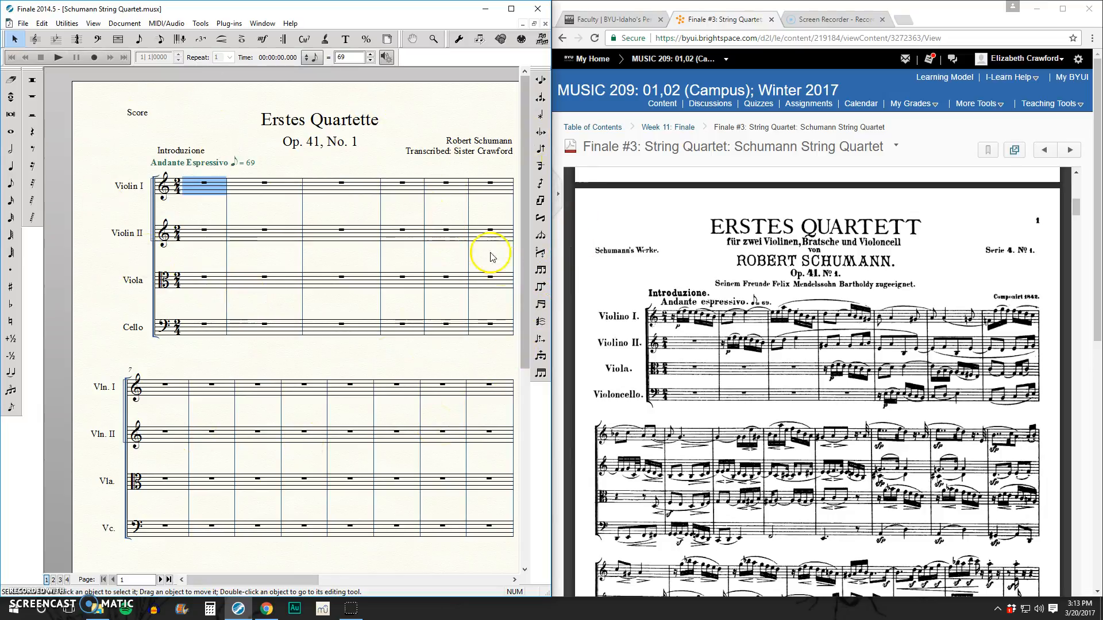
- Enter a sixteenth rest at the start of Violin I measure 1 with Simple Entry
click(155, 40)
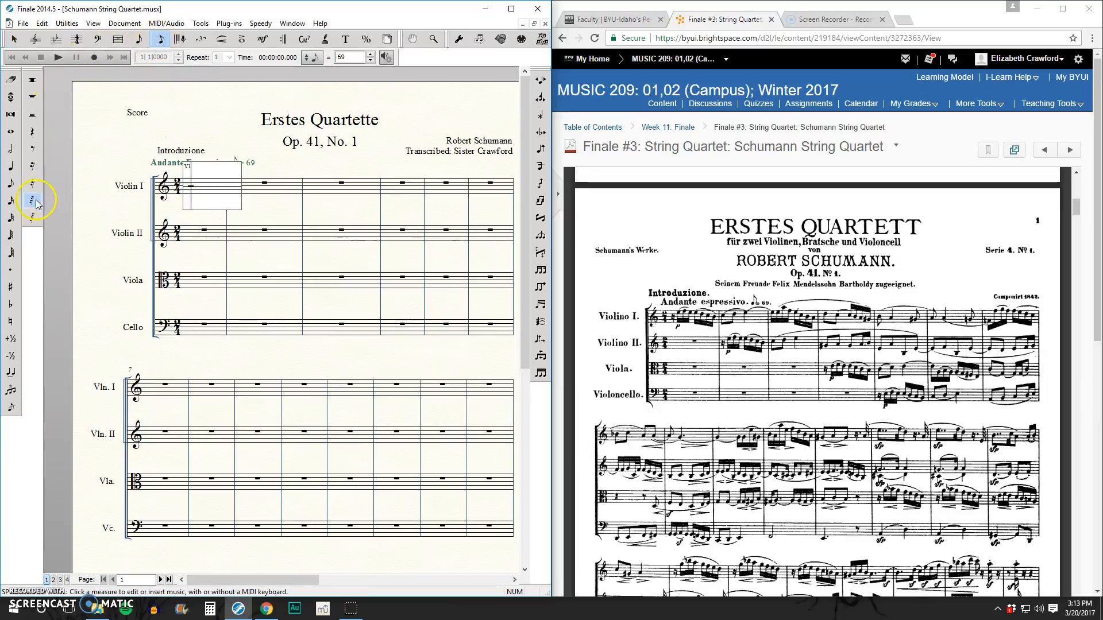
click(33, 167)
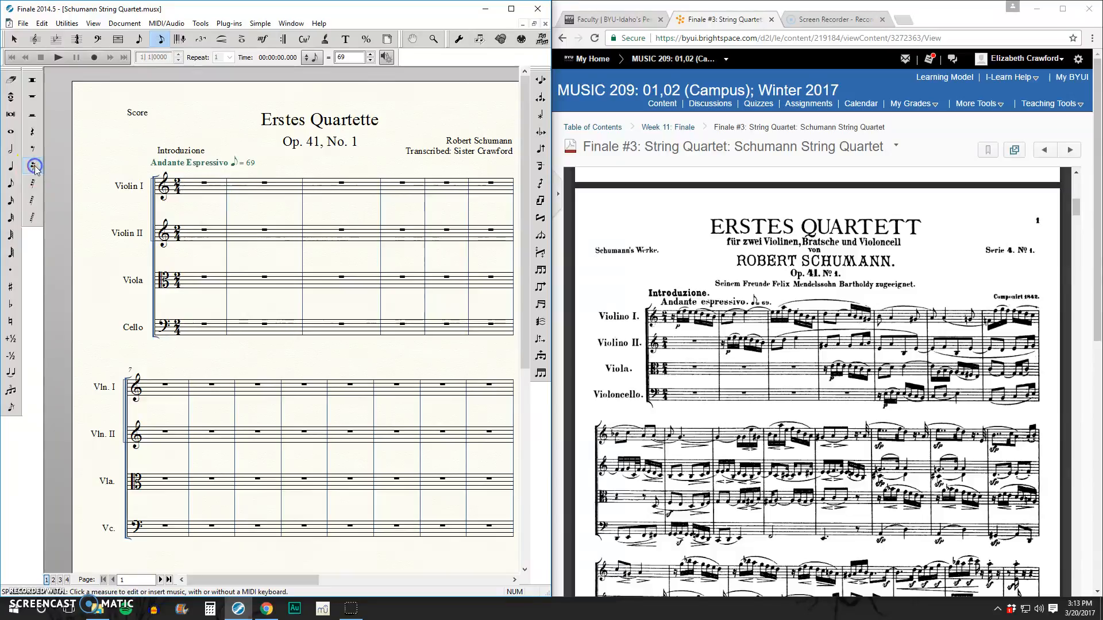
click(188, 183)
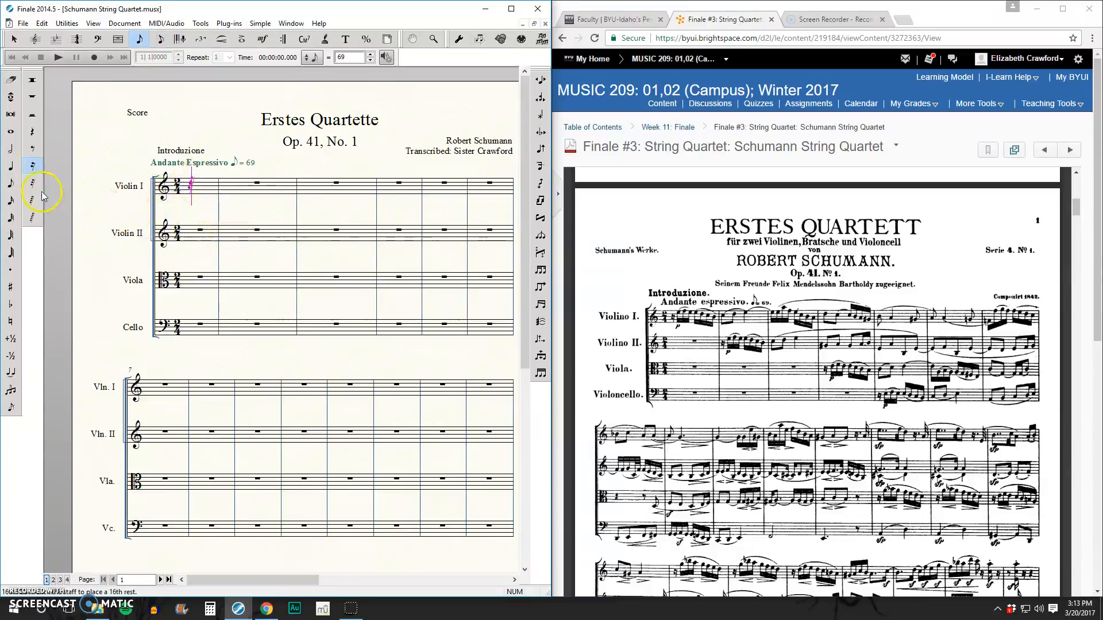
- Fill the rest of Violin I measure 1 with seven sixteenth notes, matching the reference score
click(12, 201)
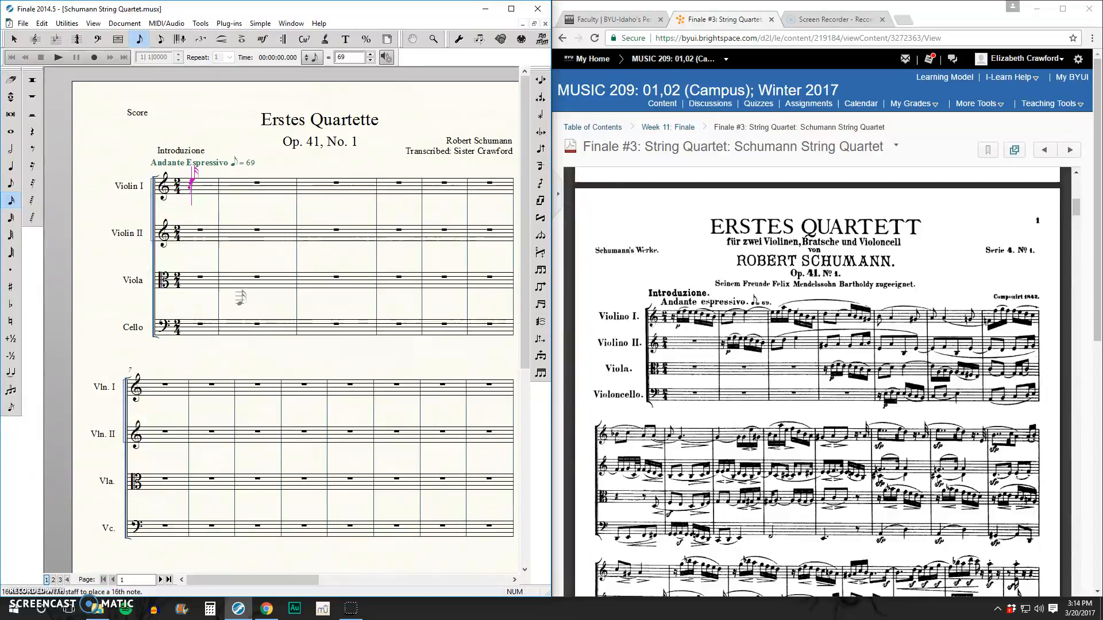
click(247, 304)
key(e)
key(f)
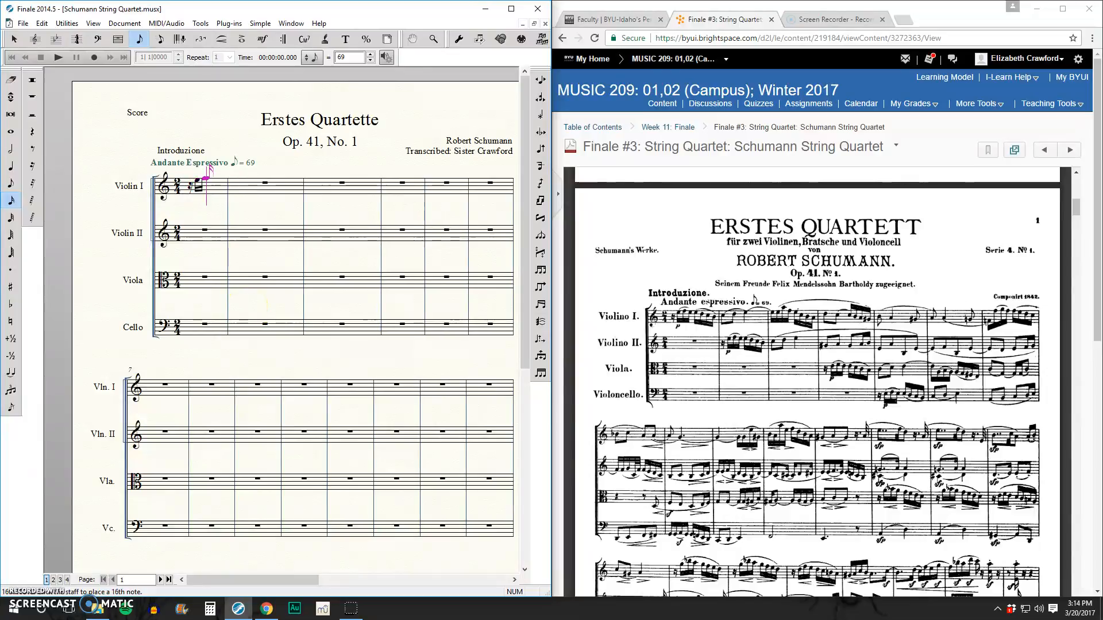
key(g)
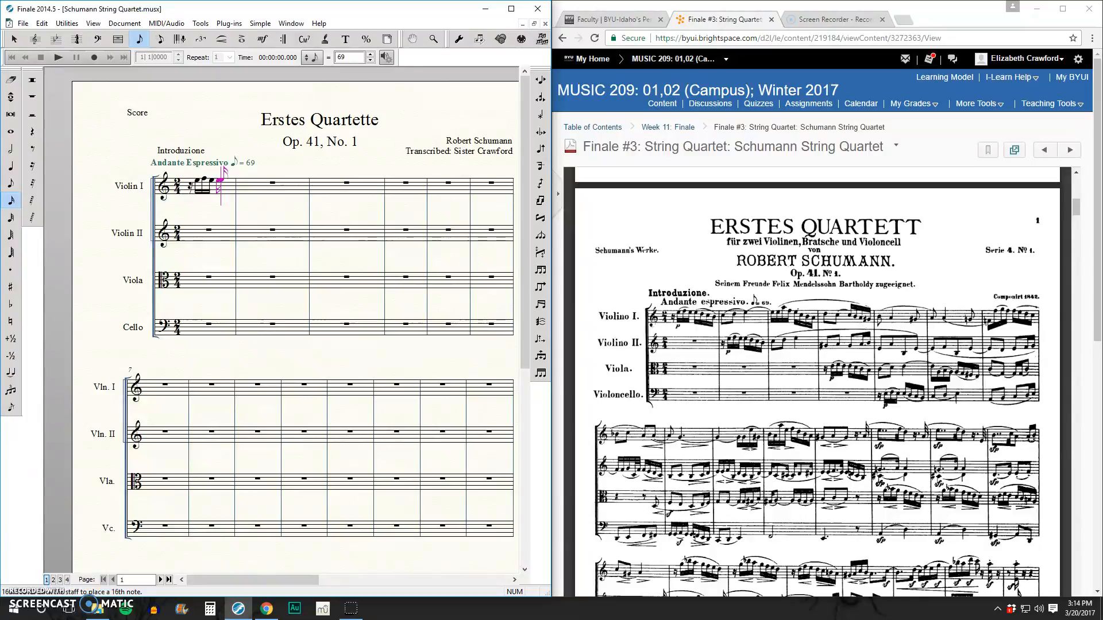
key(e)
key(d)
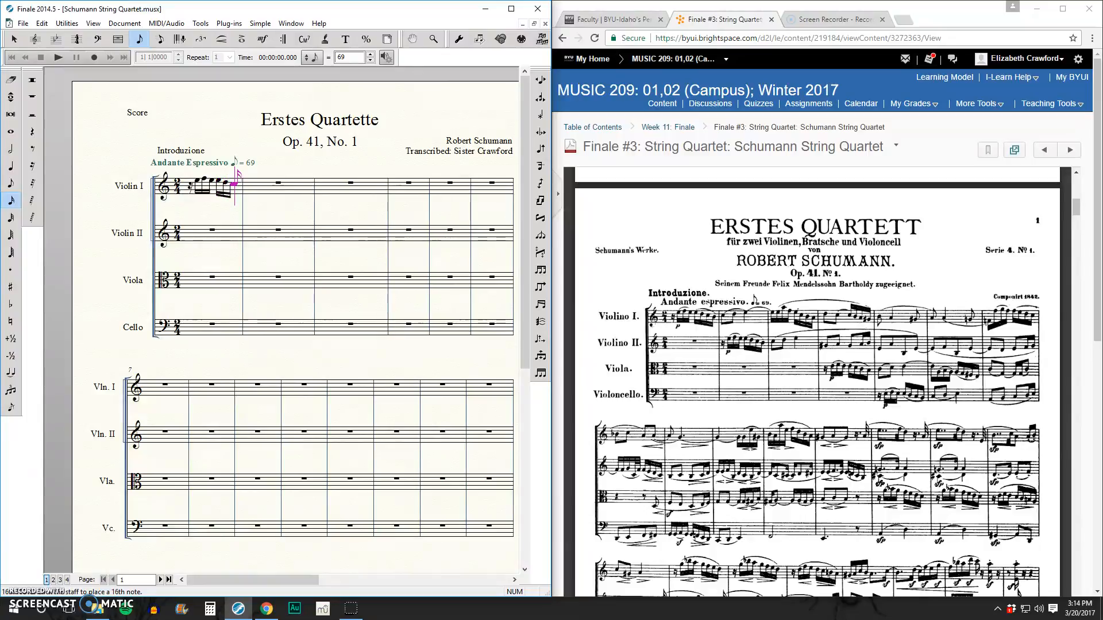
key(c)
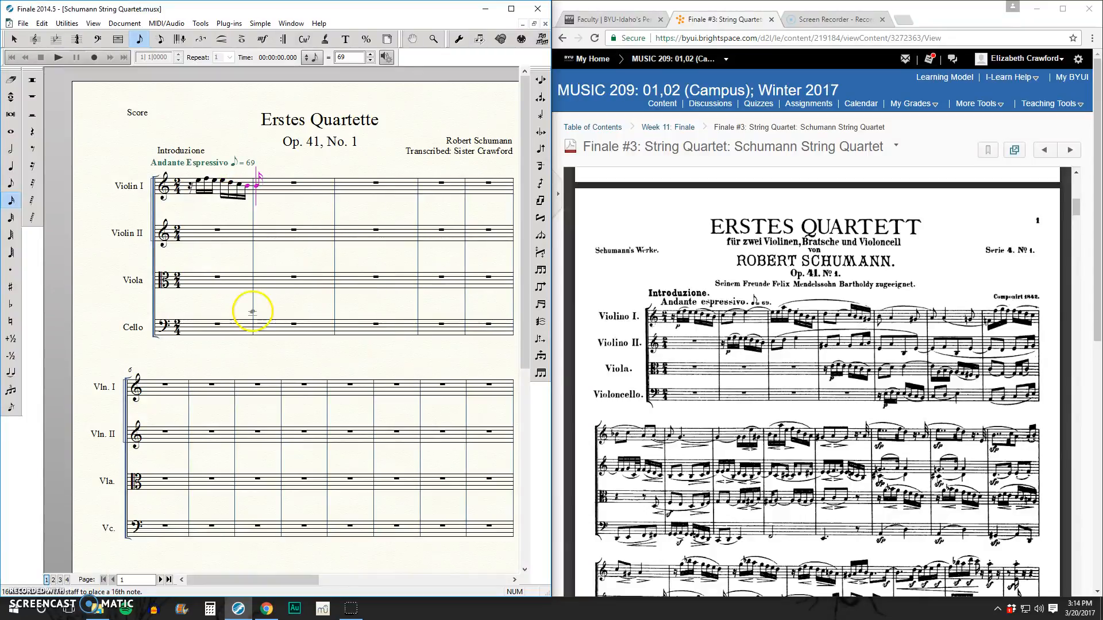
- Enter two eighth notes, C and D, and a quarter note E in Violin I measure 2
click(9, 183)
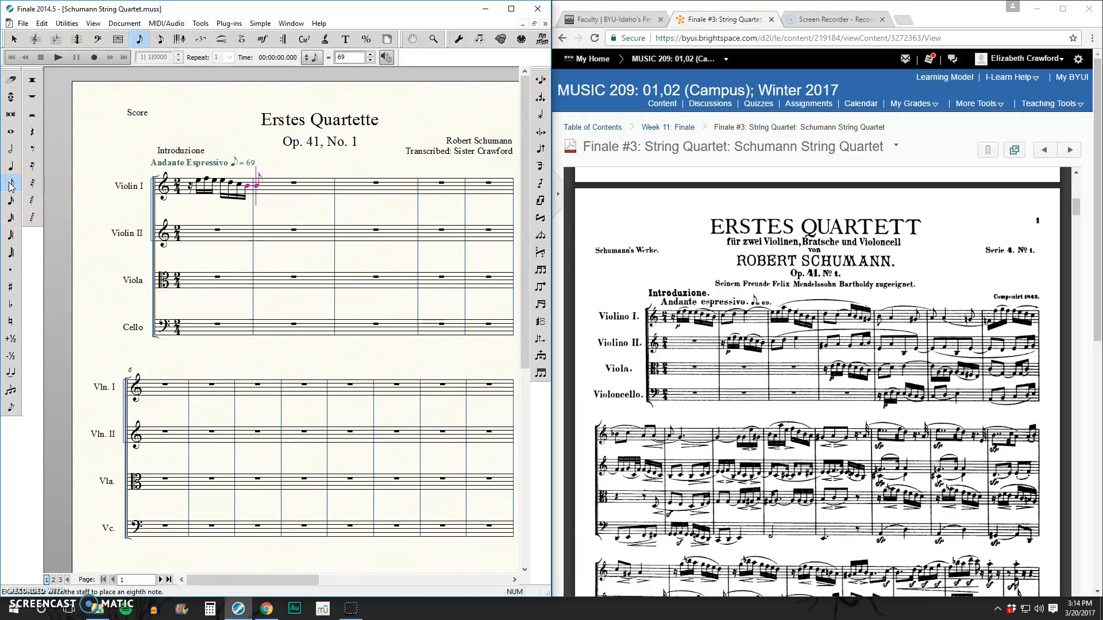
key(d)
key(d)
click(10, 167)
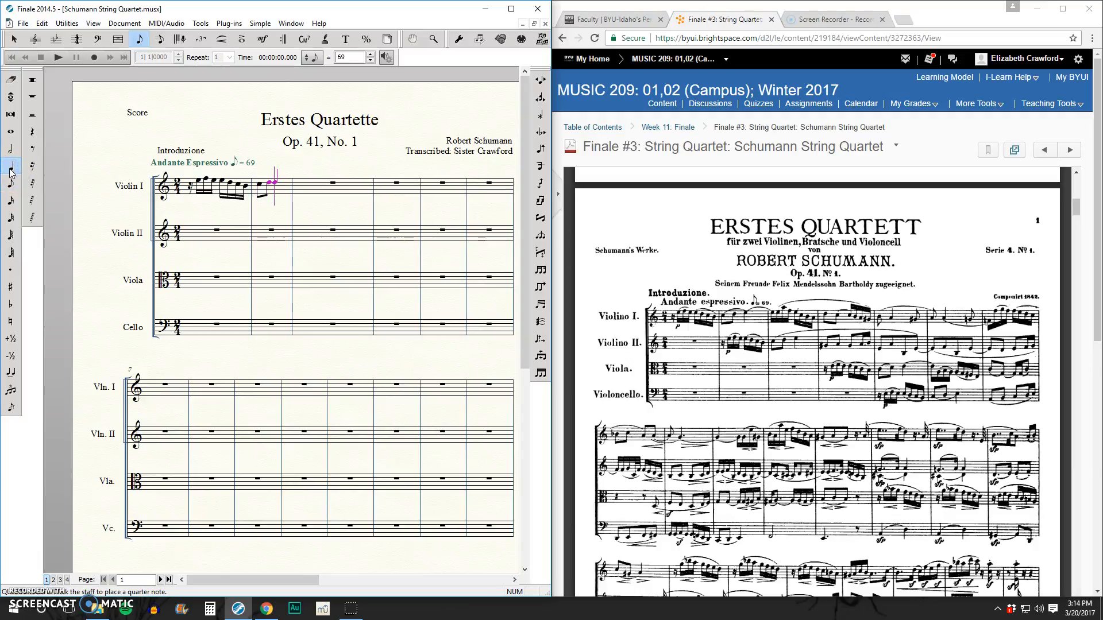
- Fill Violin I measure 3 with eight sixteenth notes, matching the reference score
click(12, 202)
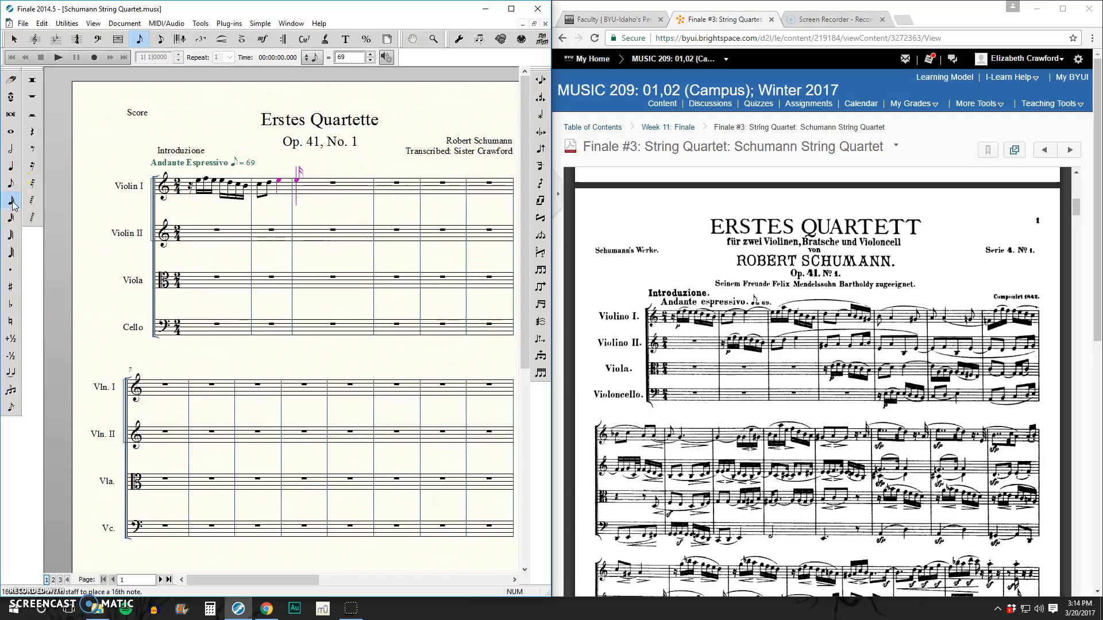
key(e)
key(e)
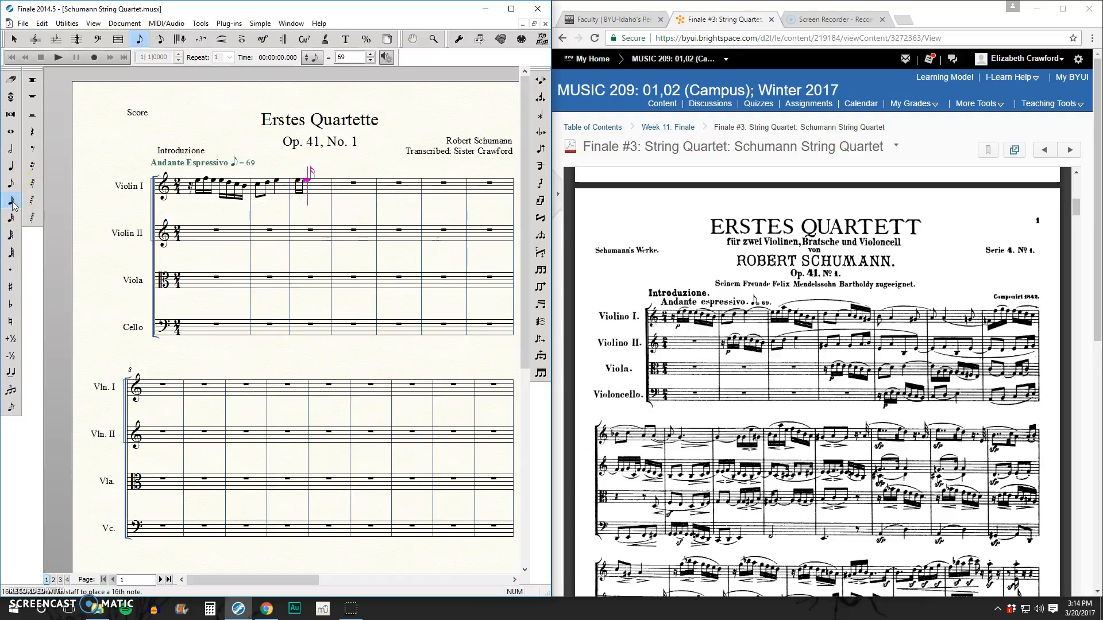
key(a)
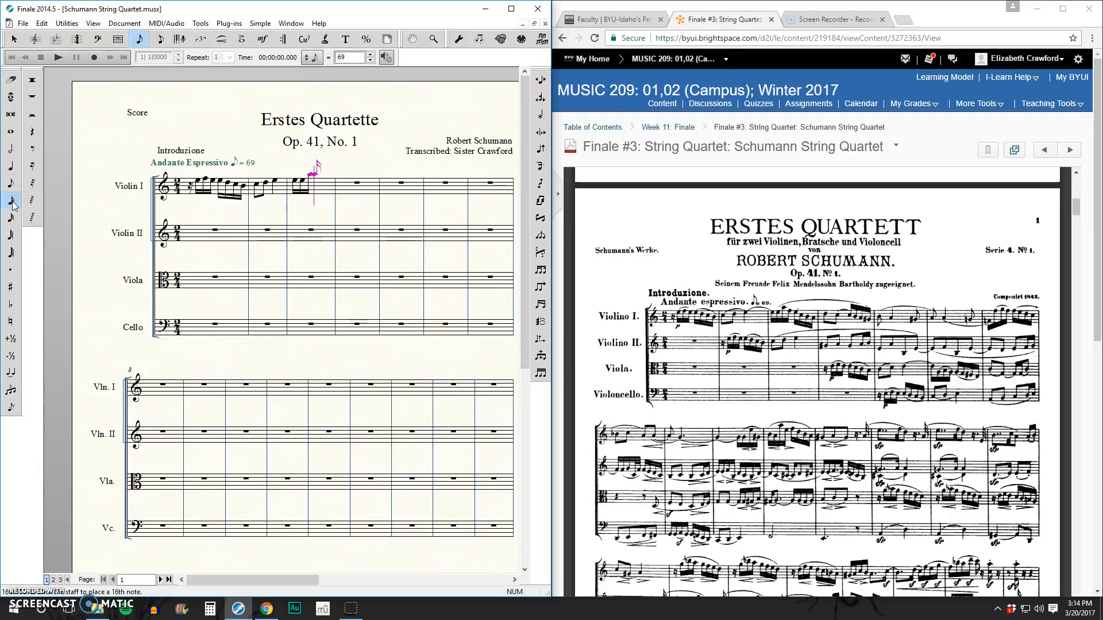
key(f)
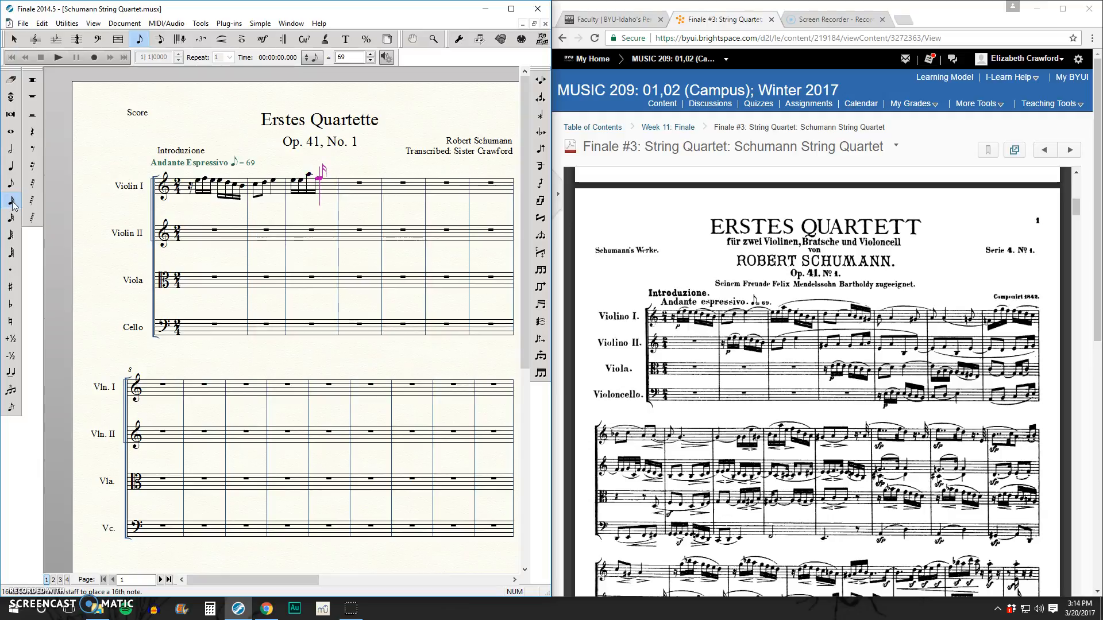
key(e)
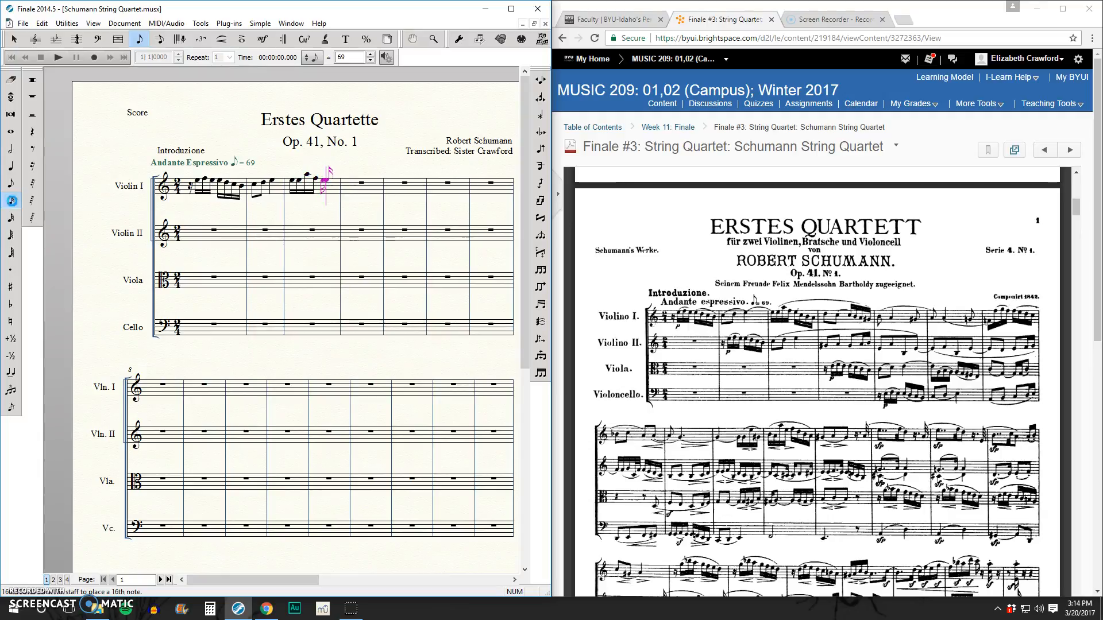
key(c)
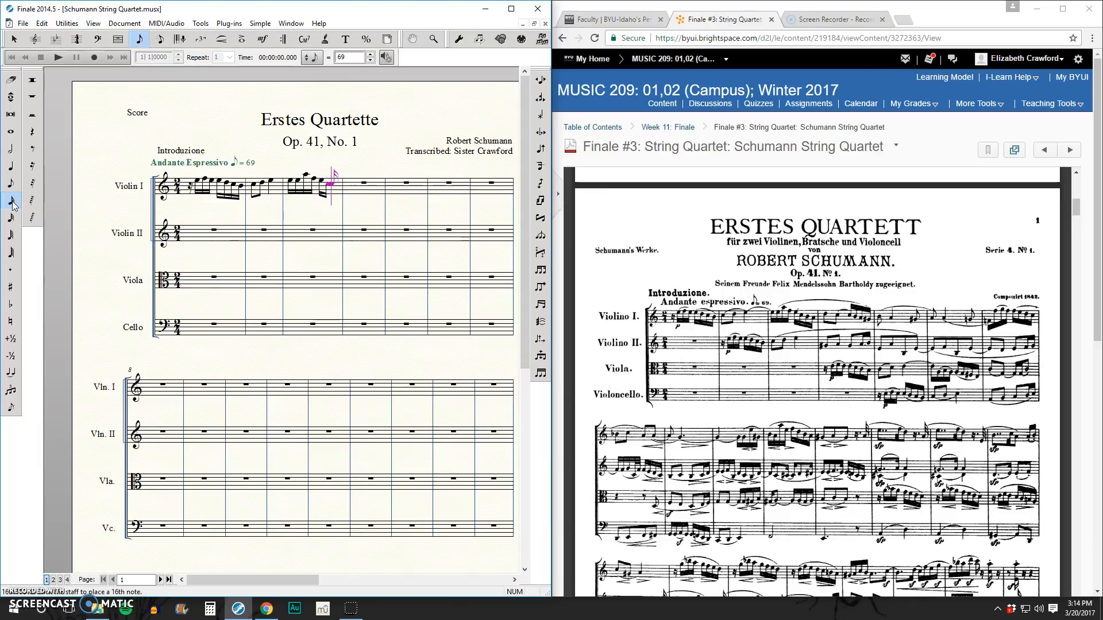
key(b)
key(a)
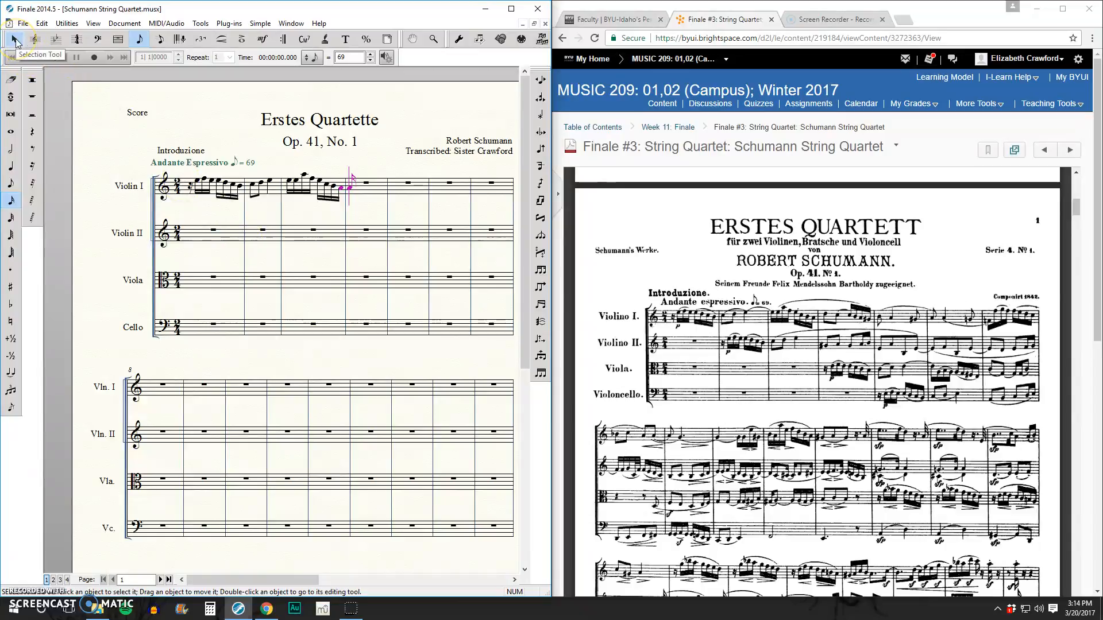
- Attach a piano (p) dynamic below the start of Violin I measure 1 with the Expression tool
click(263, 39)
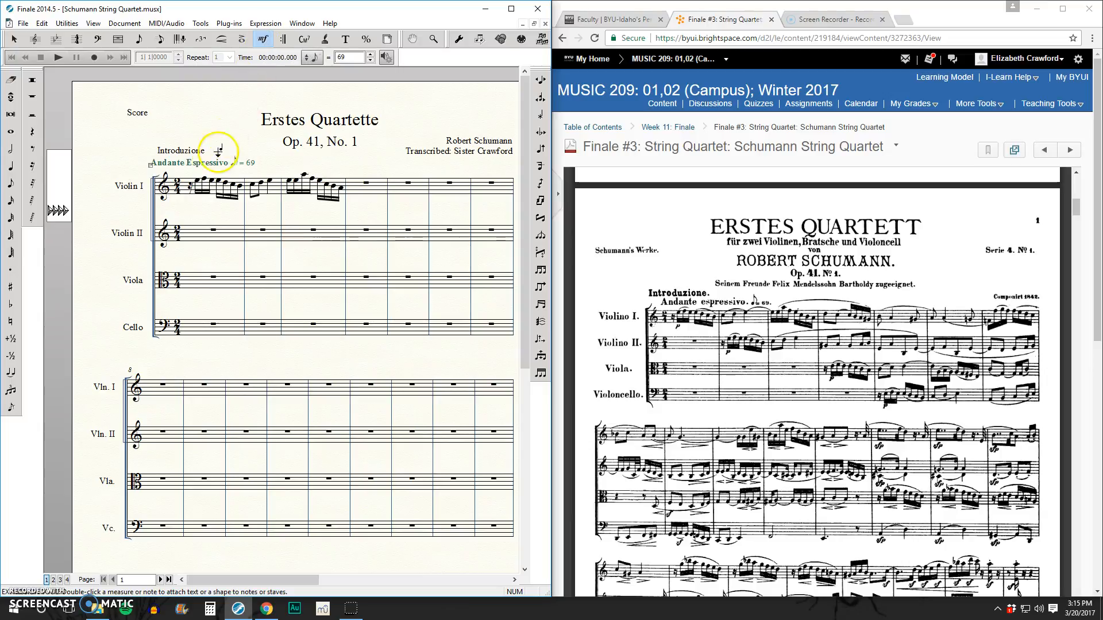
double_click(187, 204)
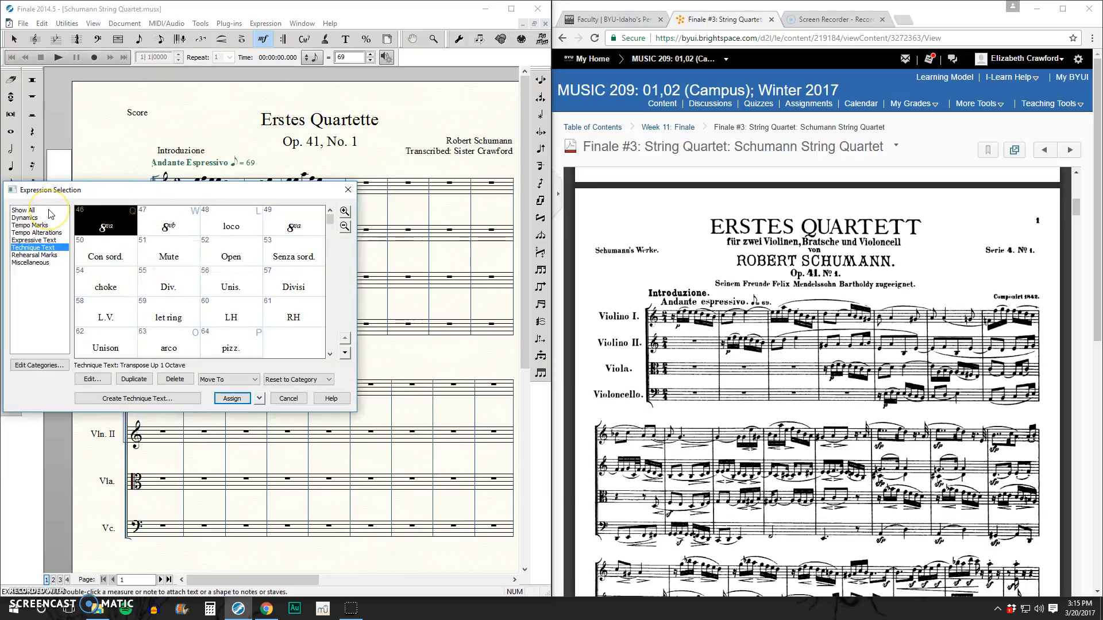
click(29, 218)
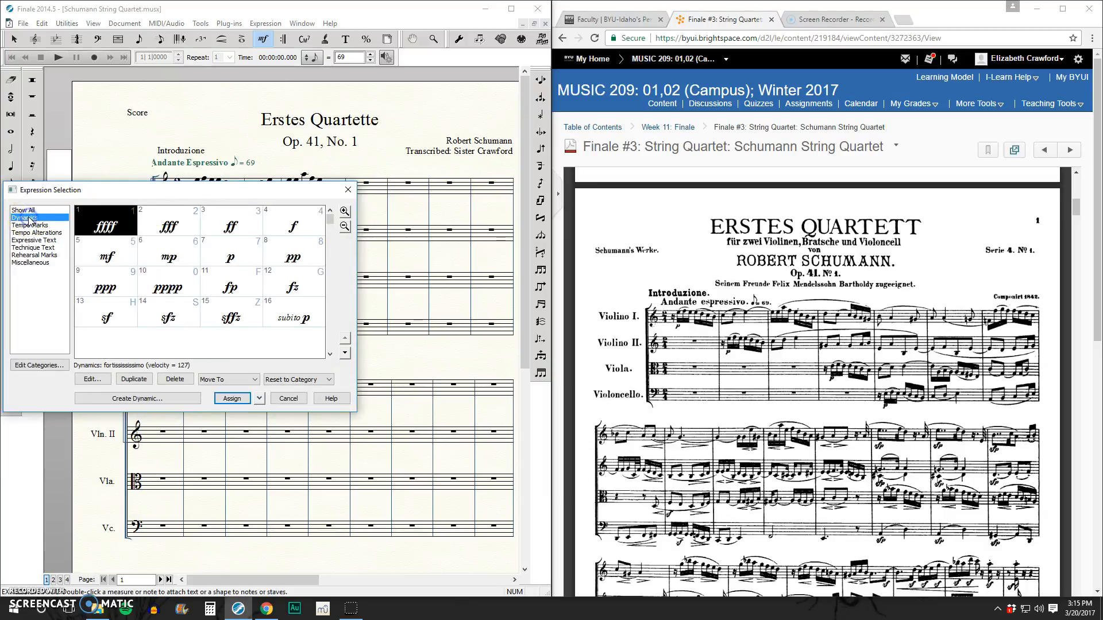
click(231, 254)
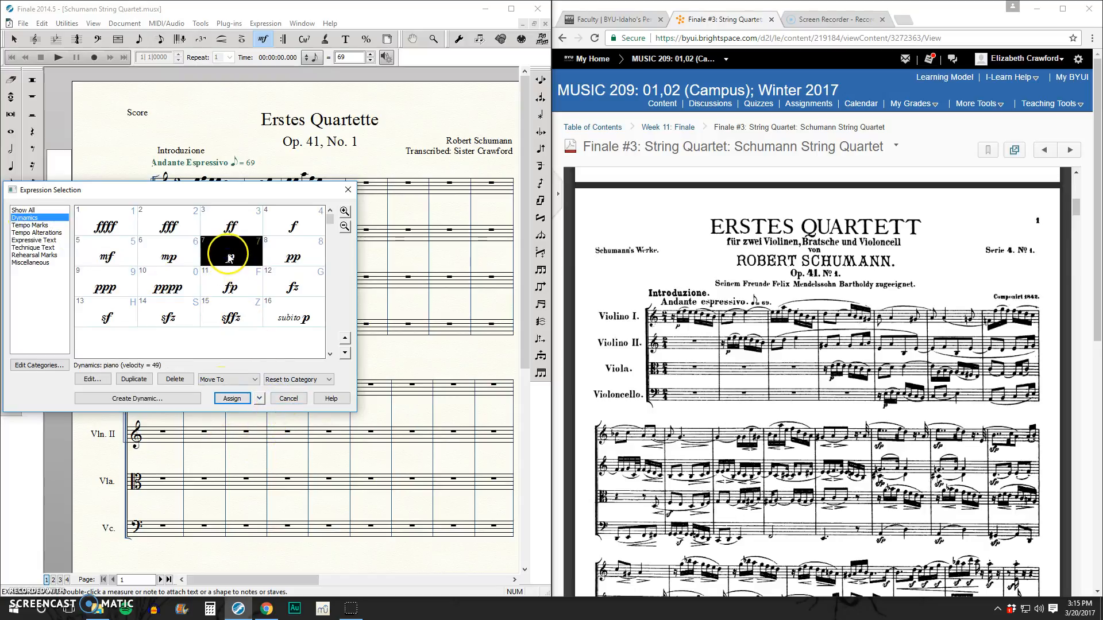
double_click(229, 253)
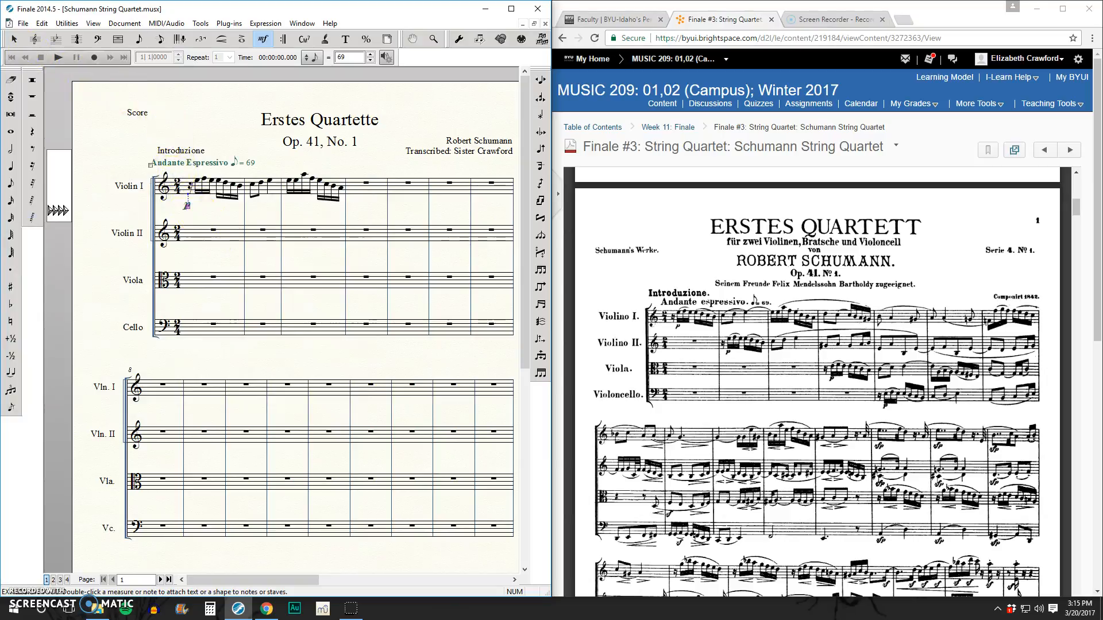
click(187, 206)
- Draw a slur over the first three sixteenth notes of Violin I measure 1 with the Smart Shape tool
click(222, 38)
click(517, 80)
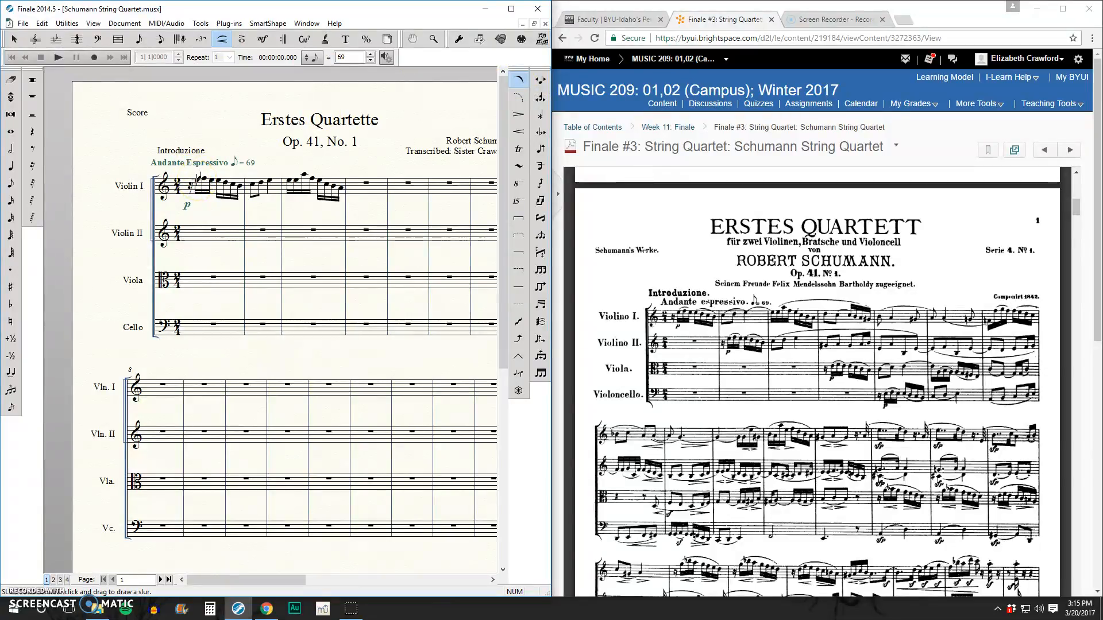
click(202, 174)
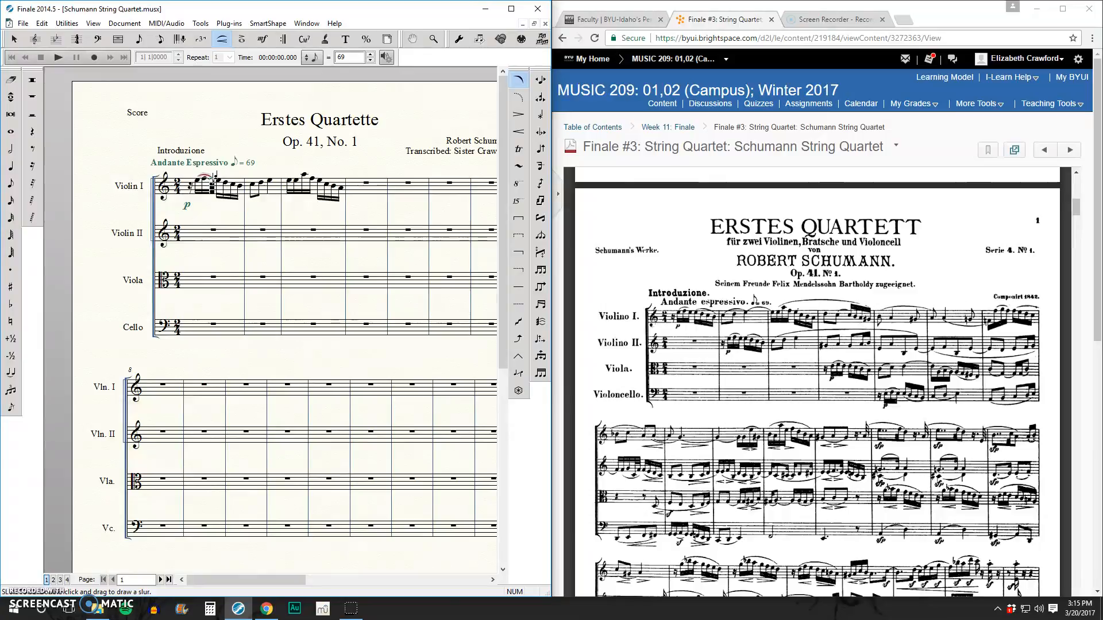
click(213, 182)
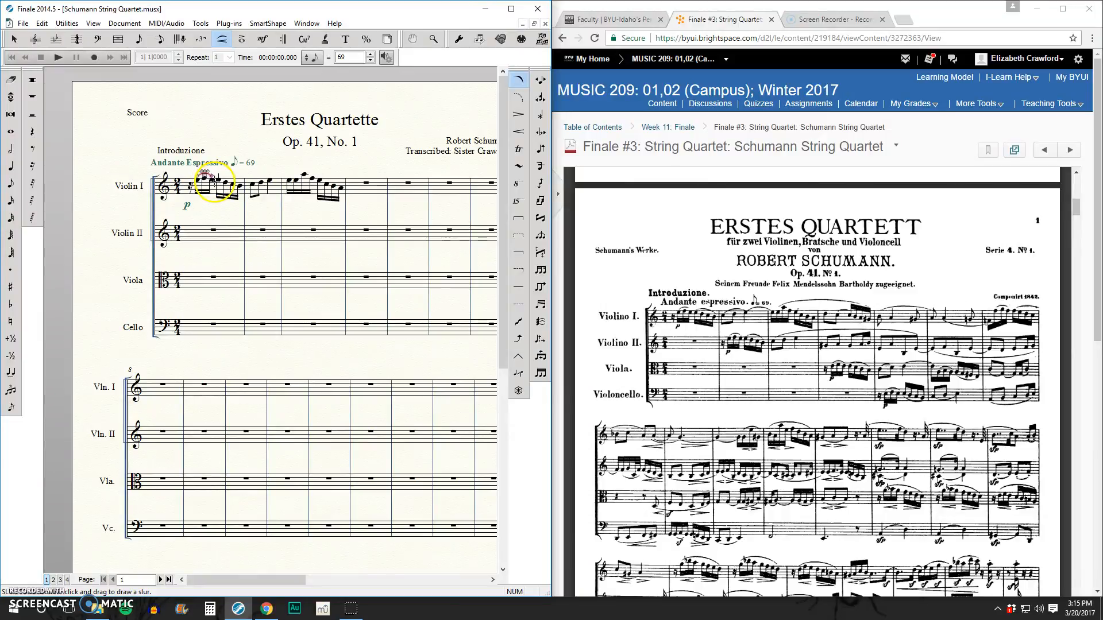
double_click(218, 181)
drag(220, 179, 241, 179)
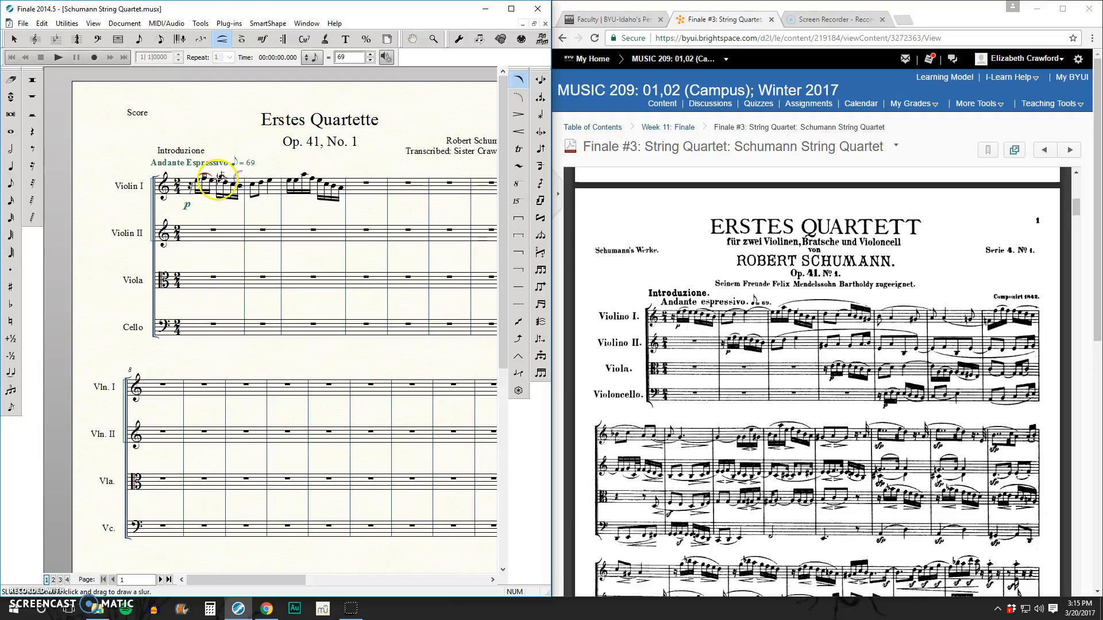
click(224, 178)
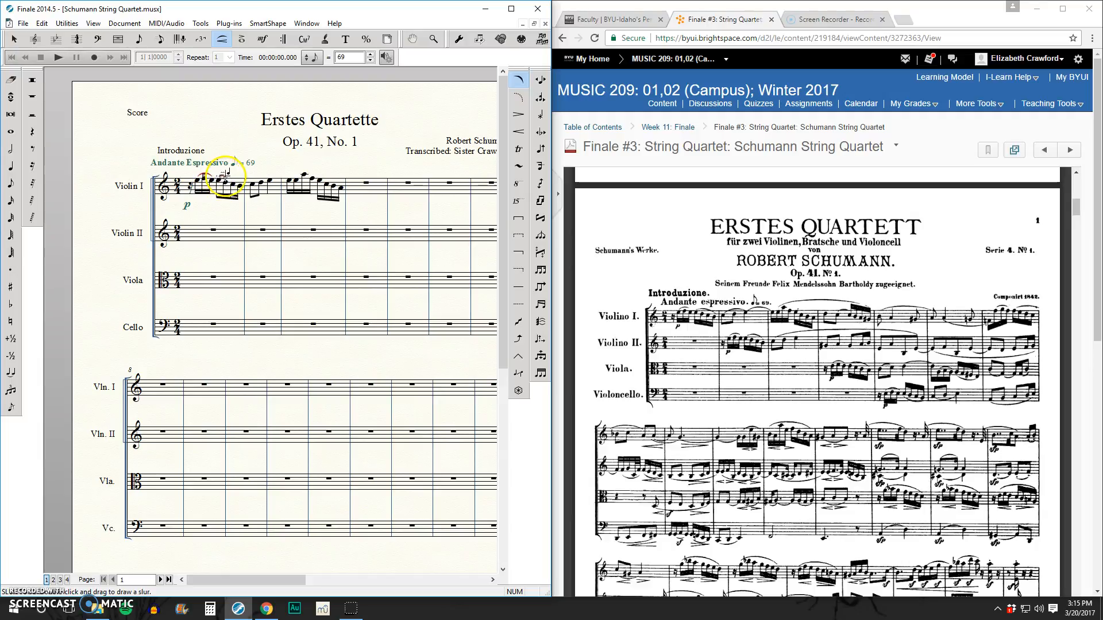
click(140, 137)
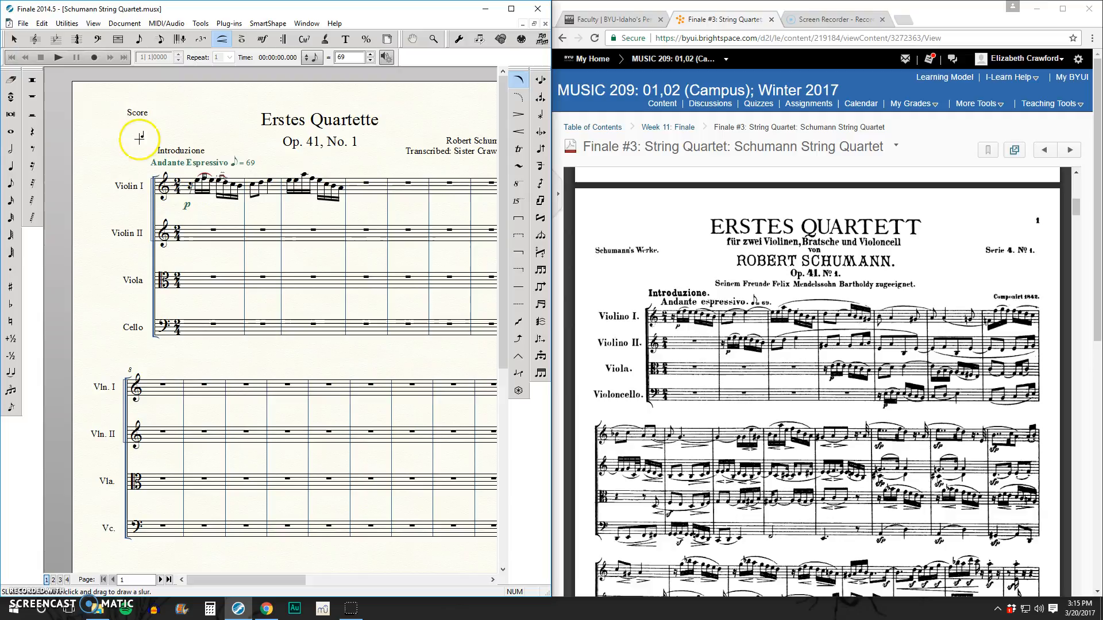
click(42, 23)
click(55, 36)
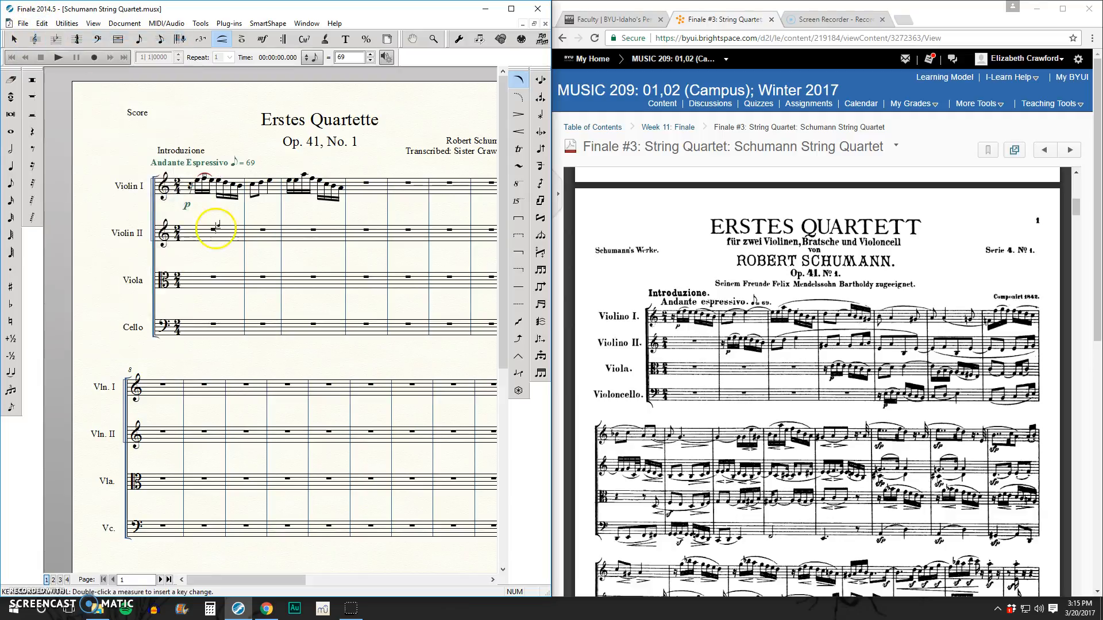
- Draw a slur over the last four sixteenth notes of Violin I measure 1
double_click(219, 181)
drag(218, 181, 240, 179)
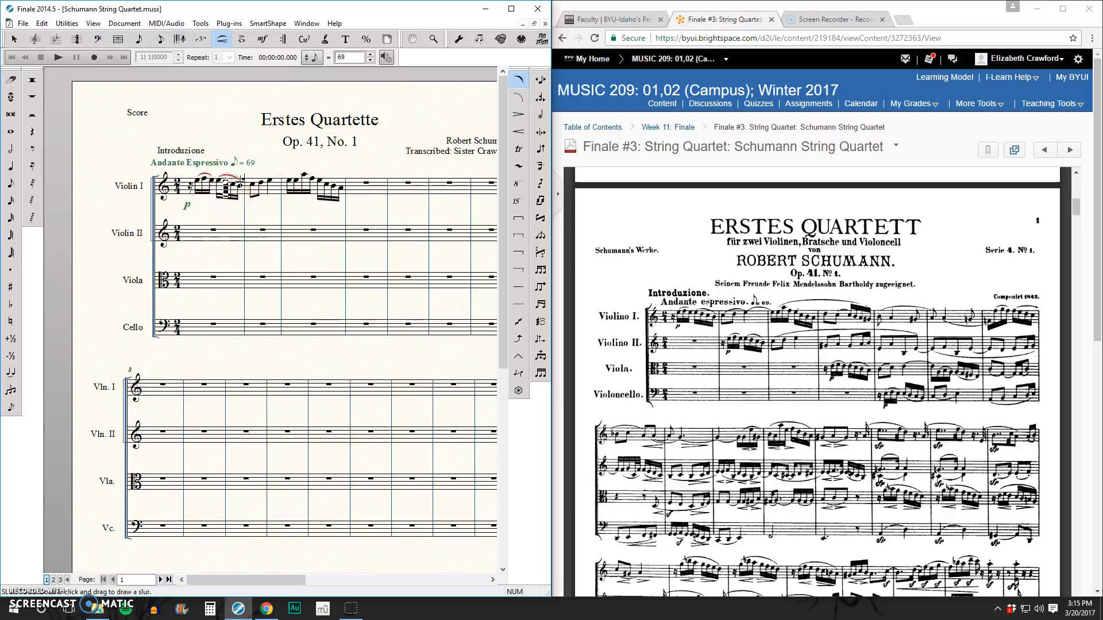
drag(243, 183, 242, 182)
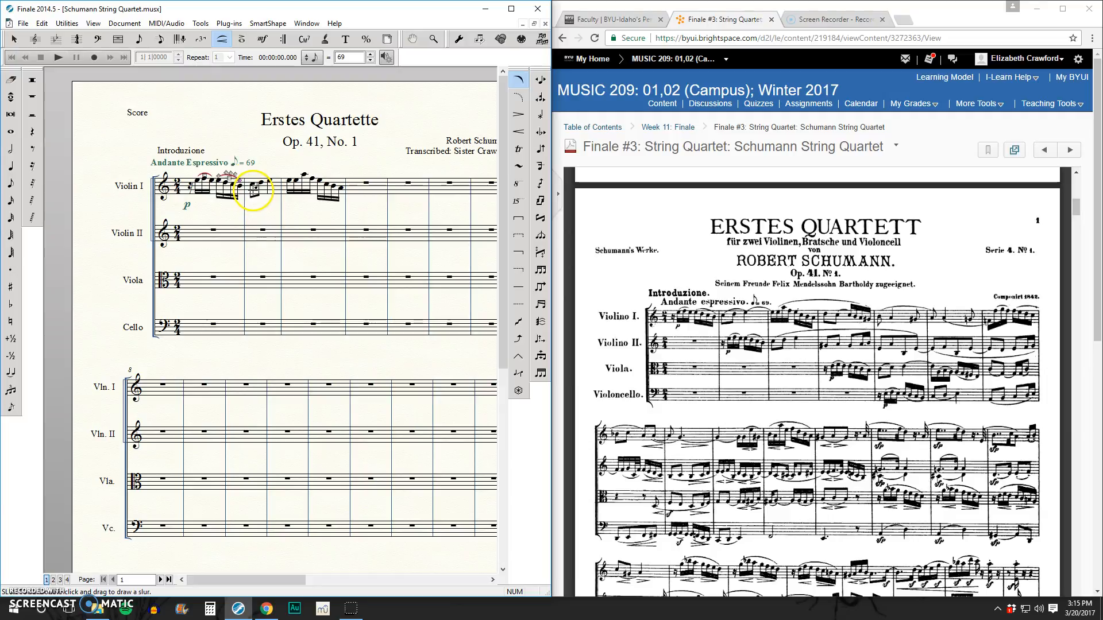
- Draw a slur from the first eighth note to the quarter note in Violin I measure 2
double_click(253, 182)
drag(254, 183, 271, 171)
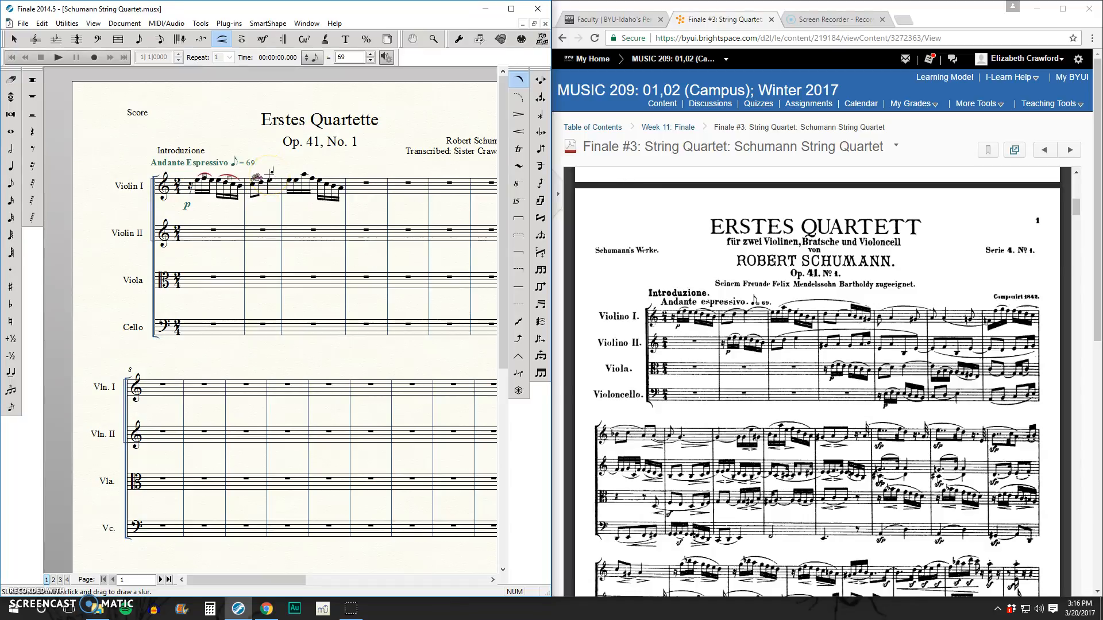
double_click(253, 184)
drag(252, 184, 277, 181)
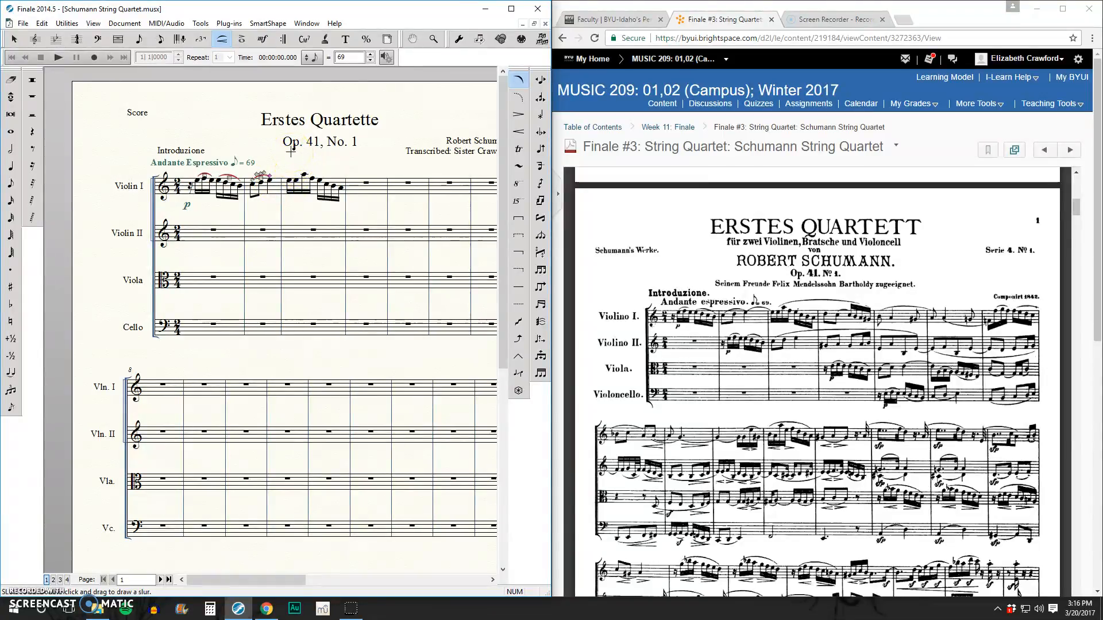
- Tie the first note of Violin I measure 4 to the note that follows it
click(15, 377)
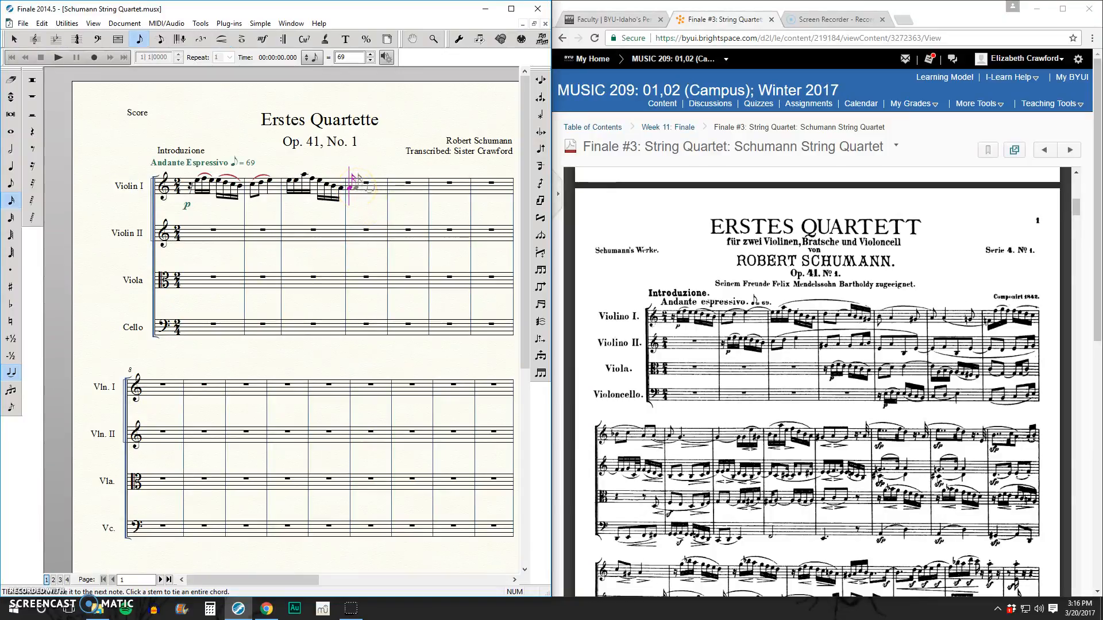
click(354, 184)
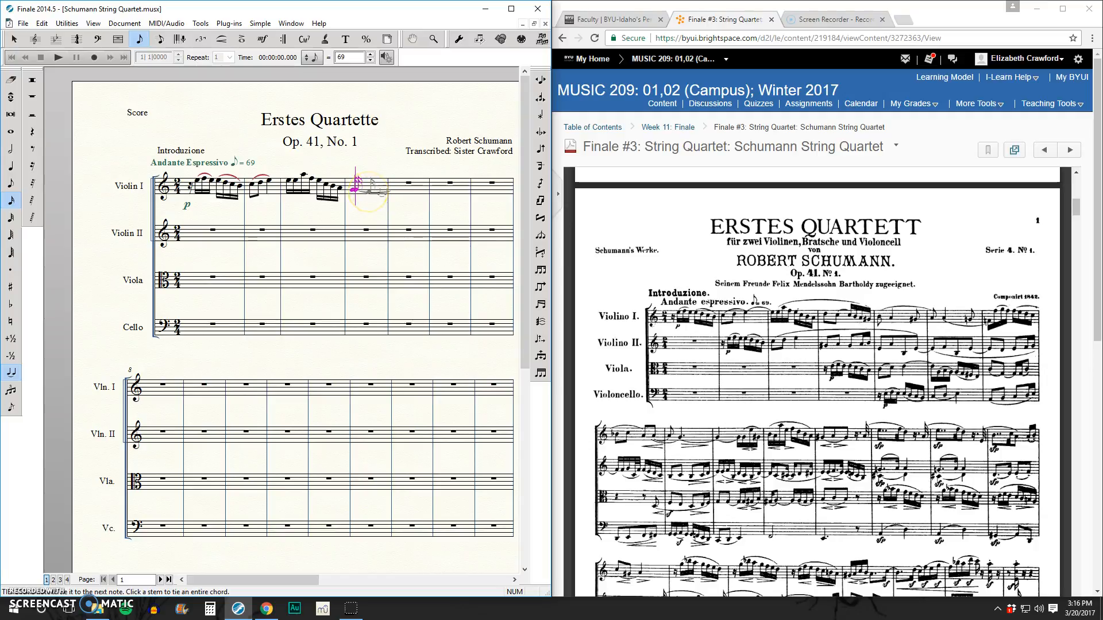
click(10, 377)
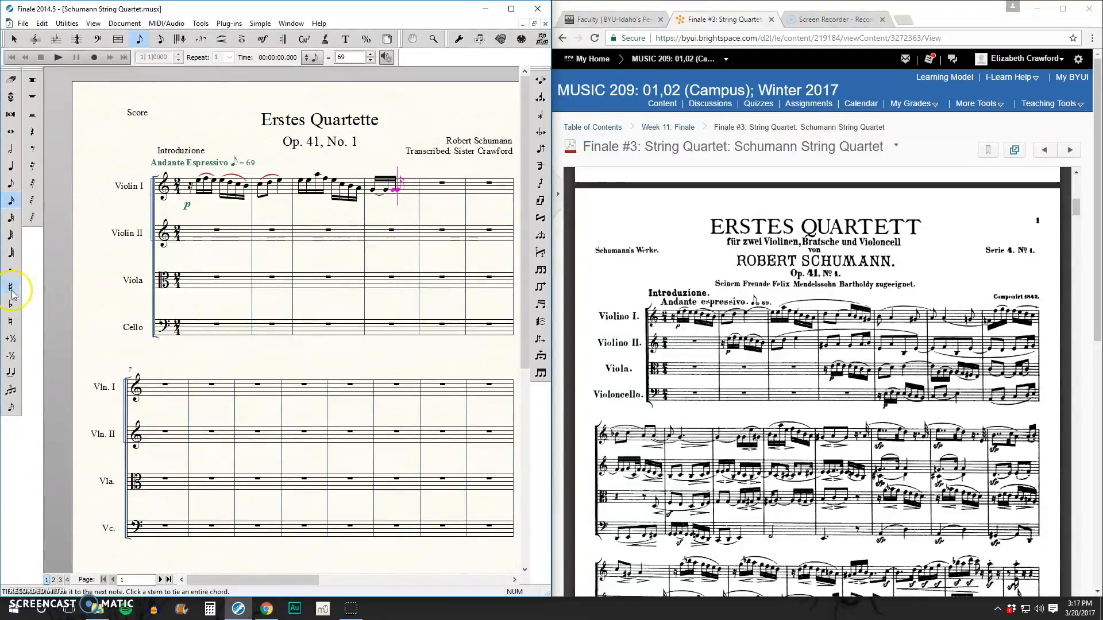
- Change the last note entered in Violin I measure 4 to an eighth note and add two augmentation dots
click(11, 183)
click(396, 189)
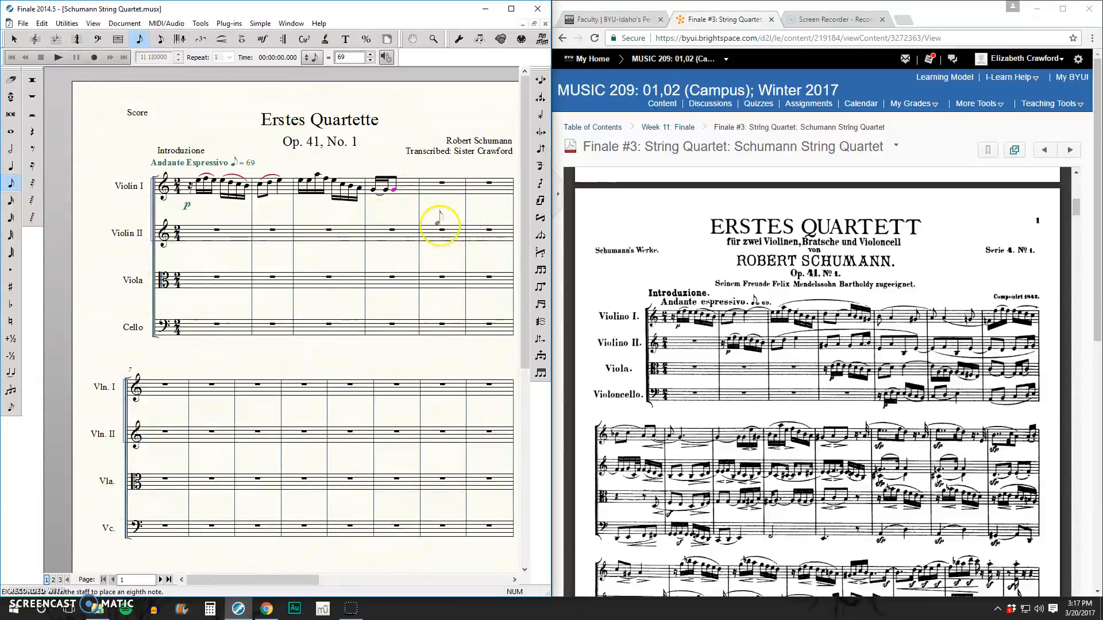
click(9, 270)
click(394, 190)
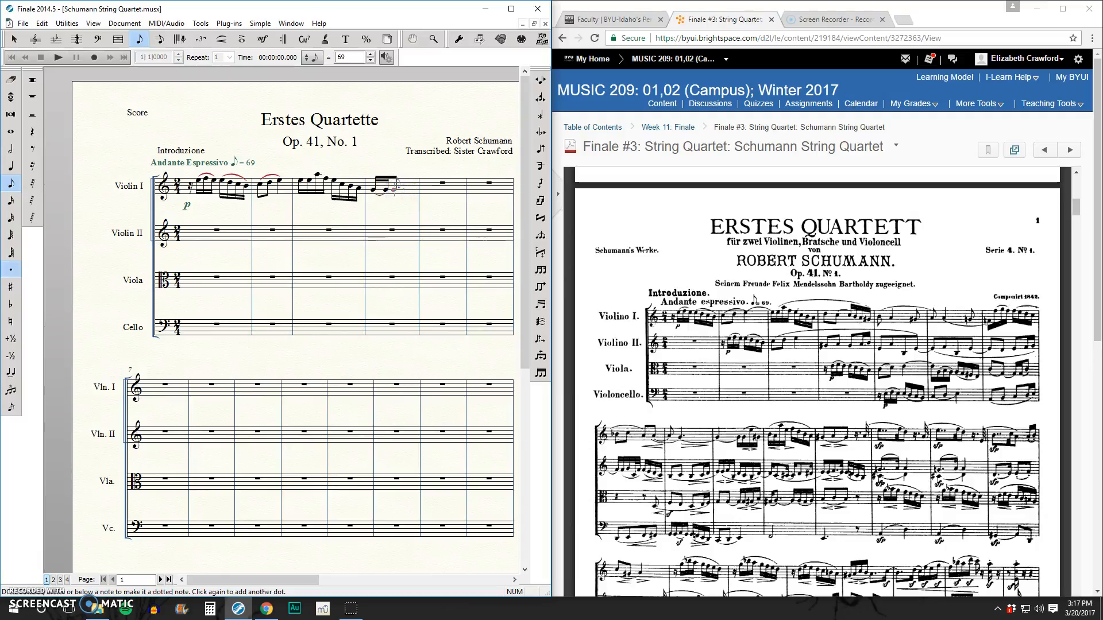
click(396, 208)
click(13, 291)
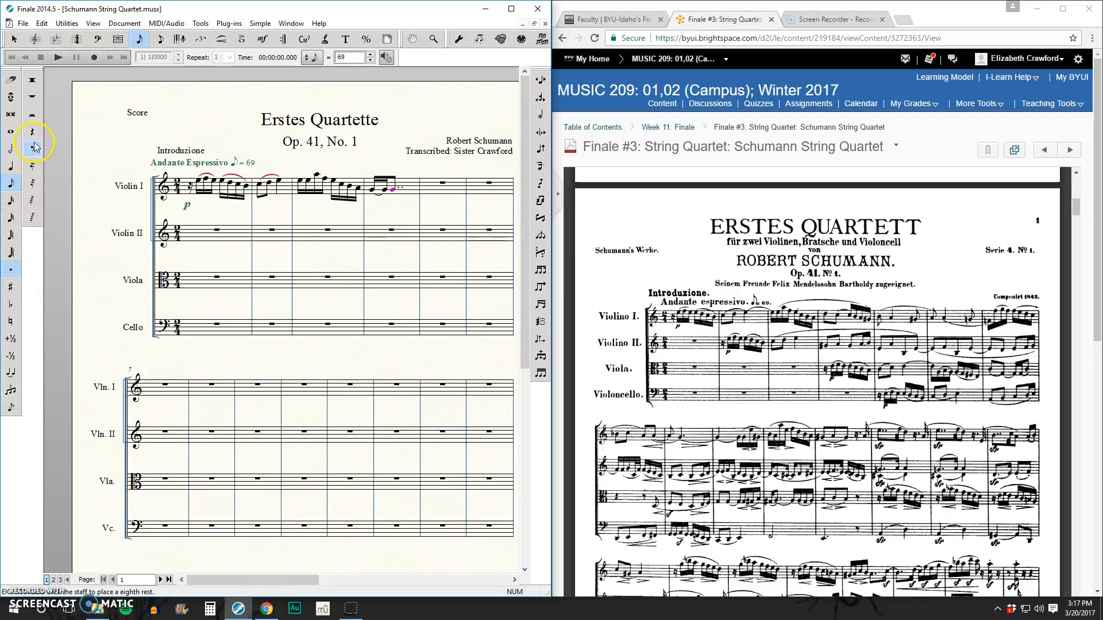
- Place a 16th rest after the double-dotted eighth note in Violin I measure 4
click(34, 165)
click(9, 271)
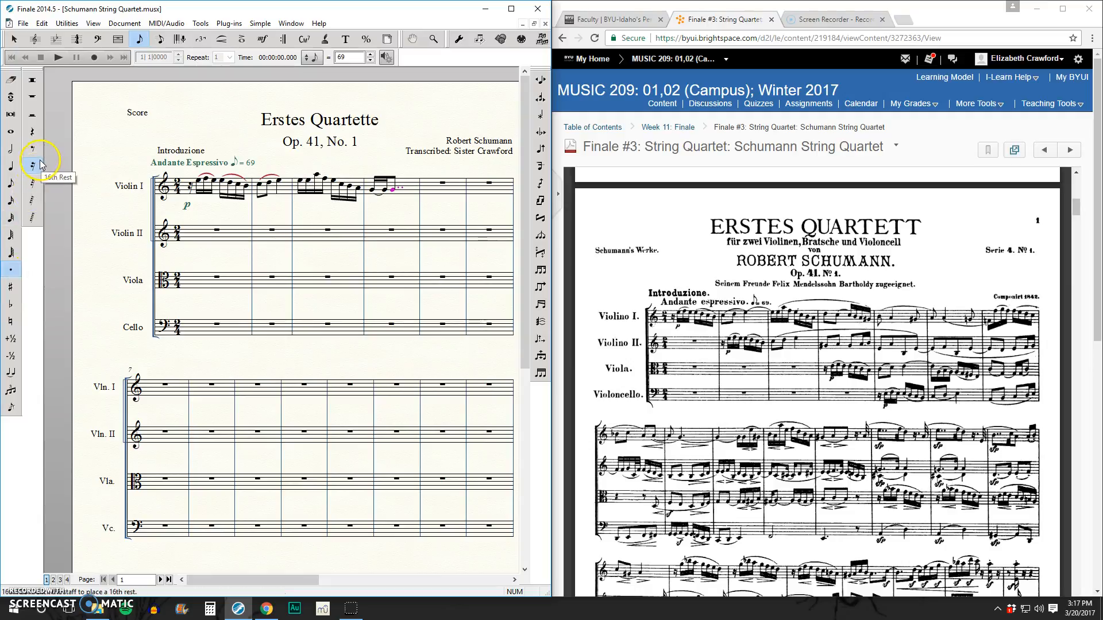
click(406, 185)
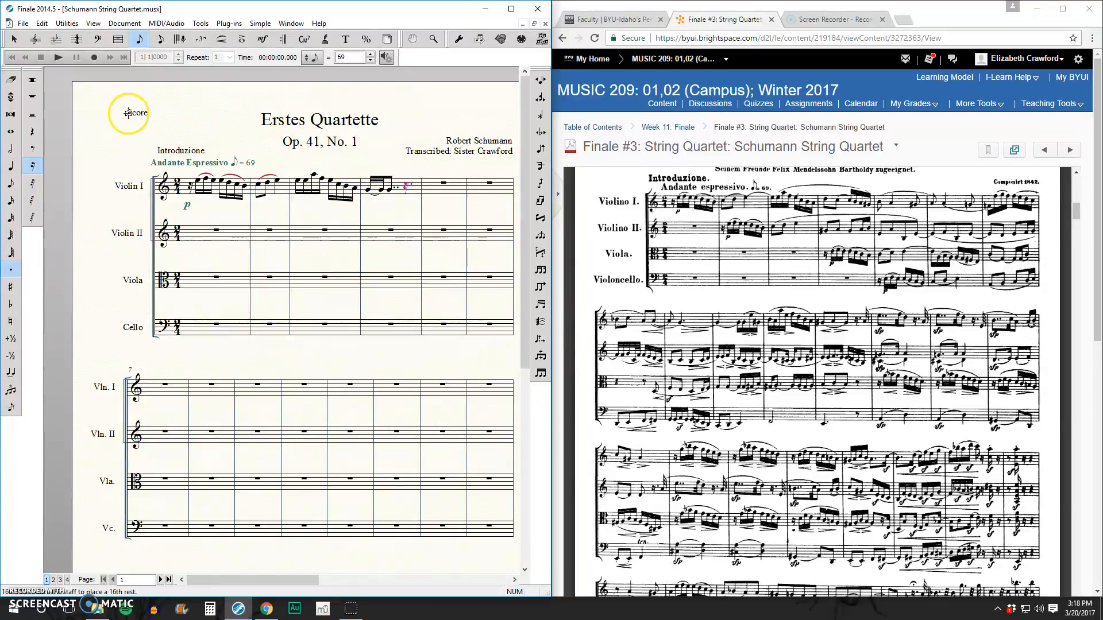
- Copy Violin I measures 1 and 2 into Violin II measures 2 and 3 and delete the copied slur in measure 3
click(13, 40)
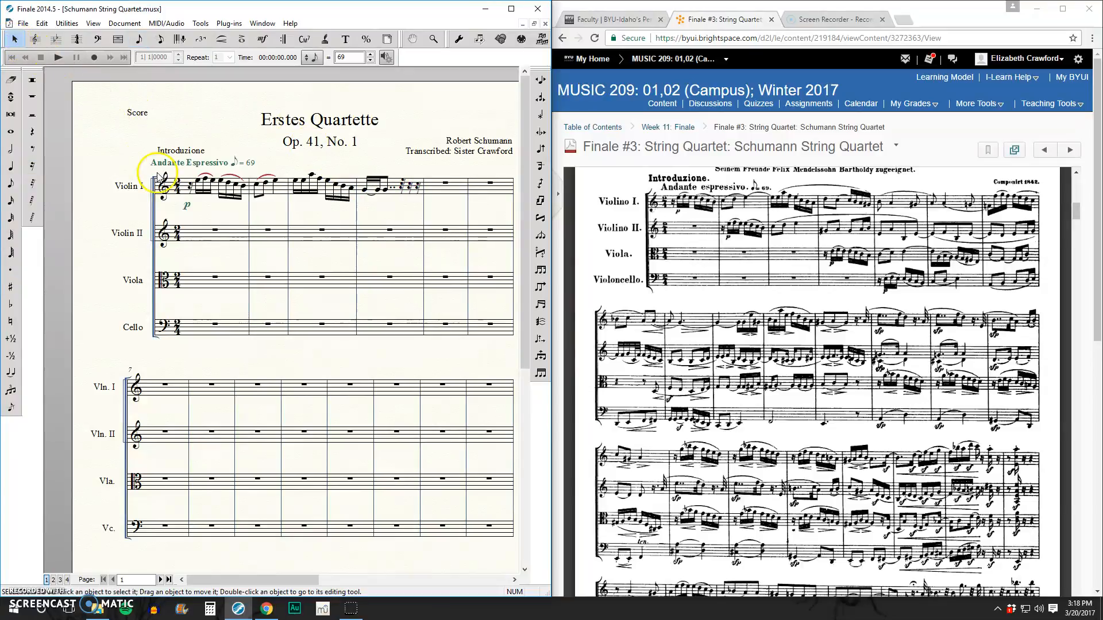
click(188, 165)
click(182, 187)
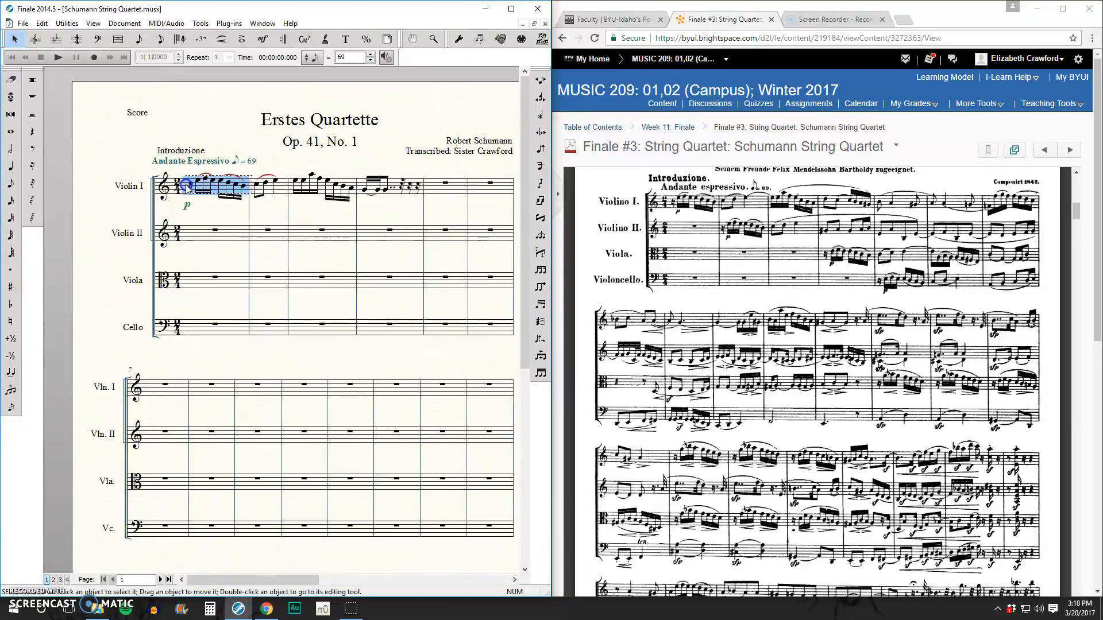
drag(188, 189, 331, 238)
click(274, 198)
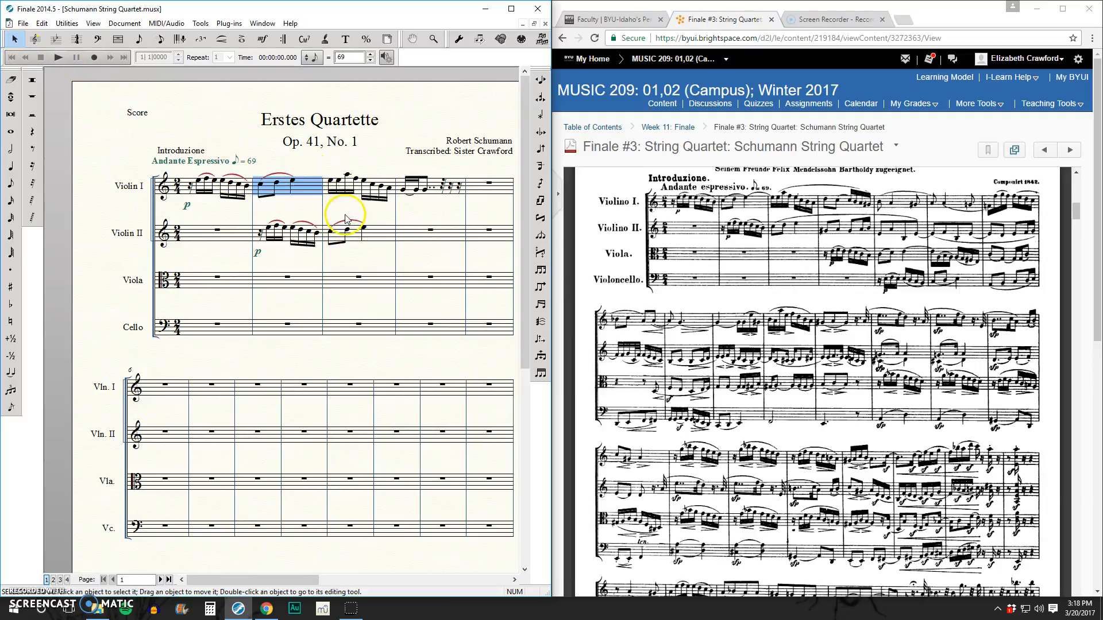
click(345, 224)
key(Delete)
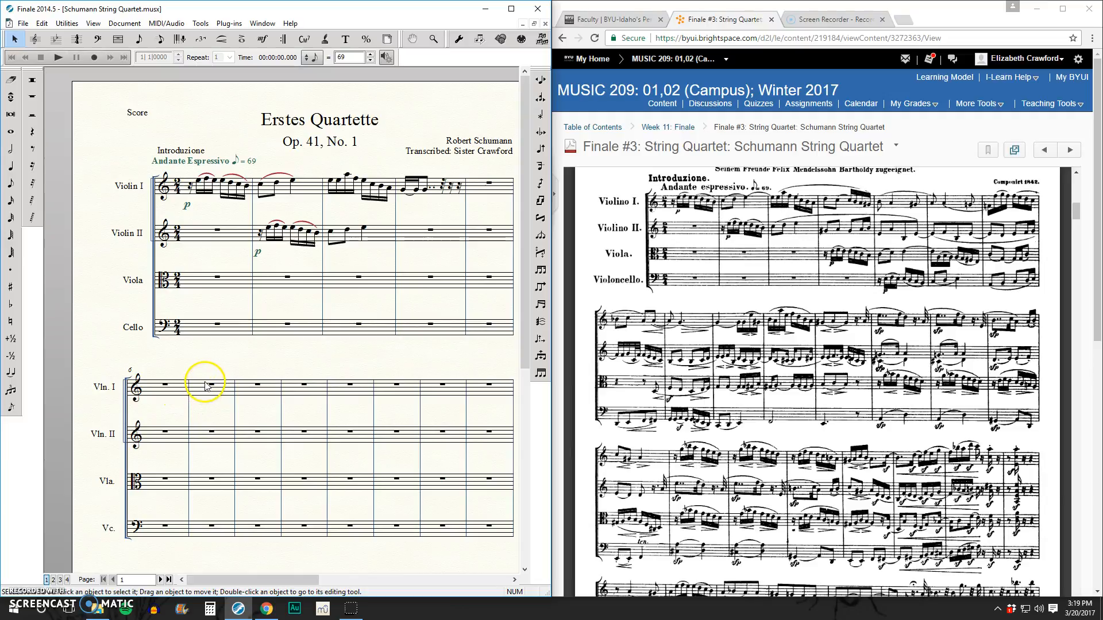
- Look through the expression categories for Violin II measure 3, from tempo marks and expressive text to rehearsal marks
click(263, 40)
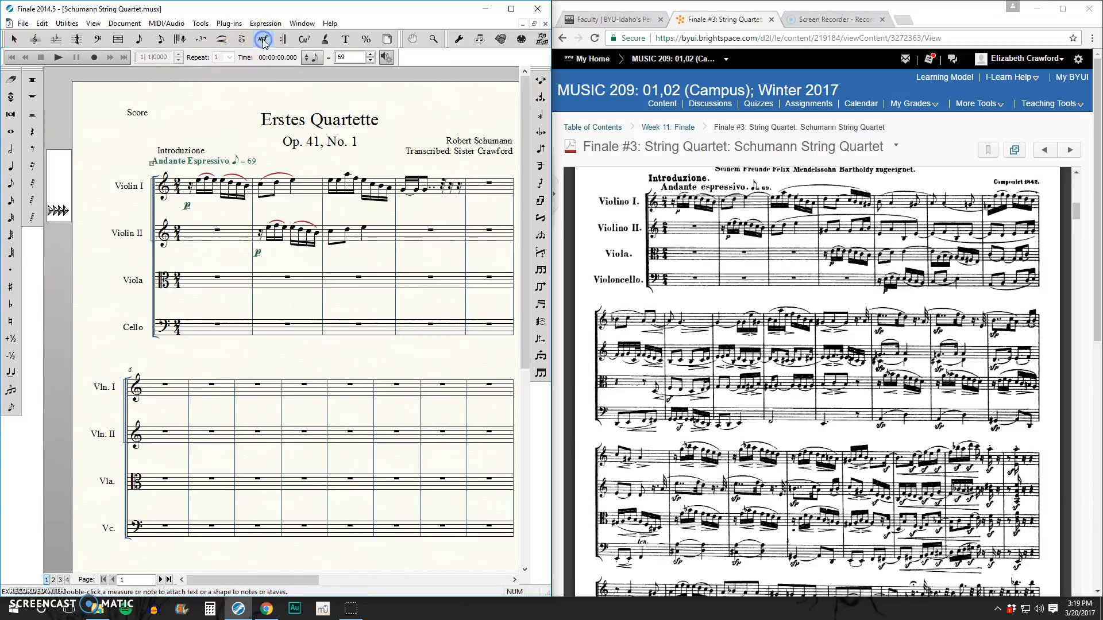
double_click(332, 248)
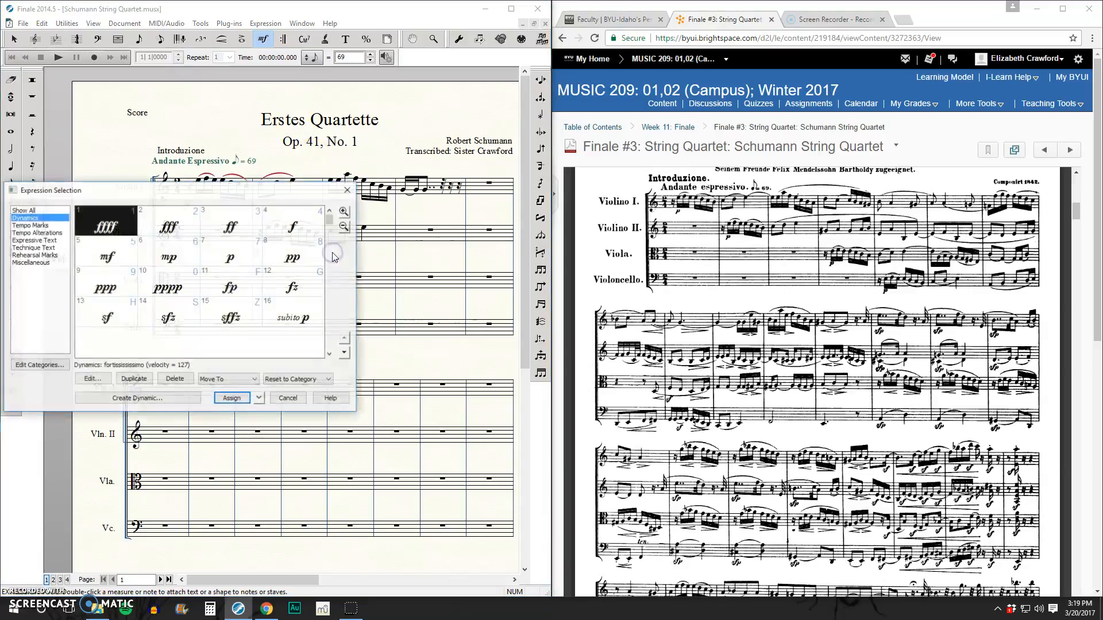
click(37, 225)
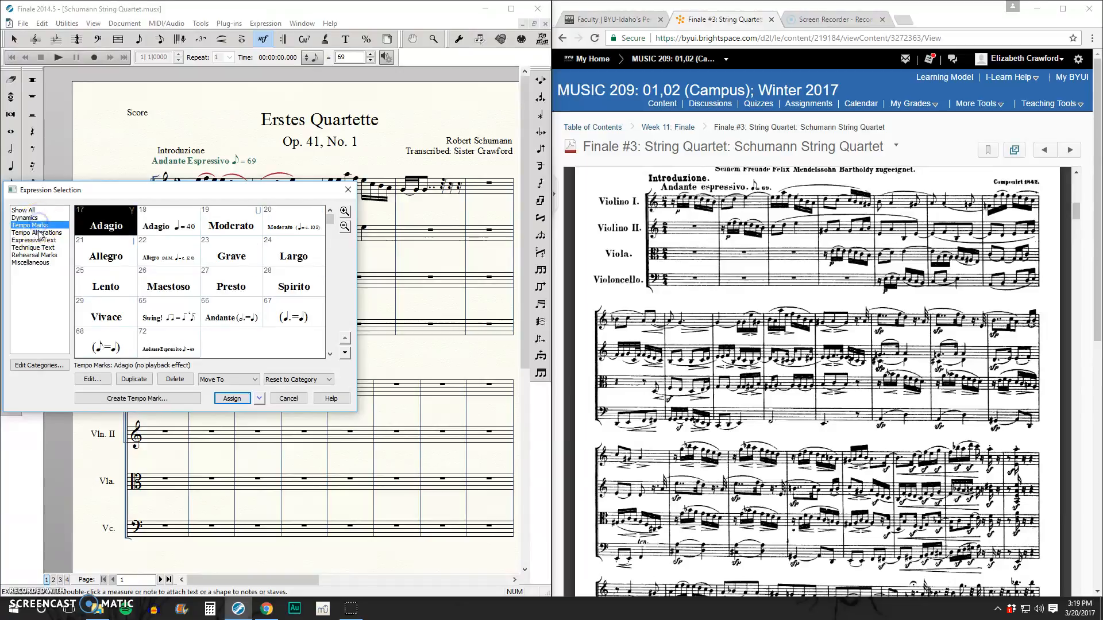
click(39, 234)
click(37, 241)
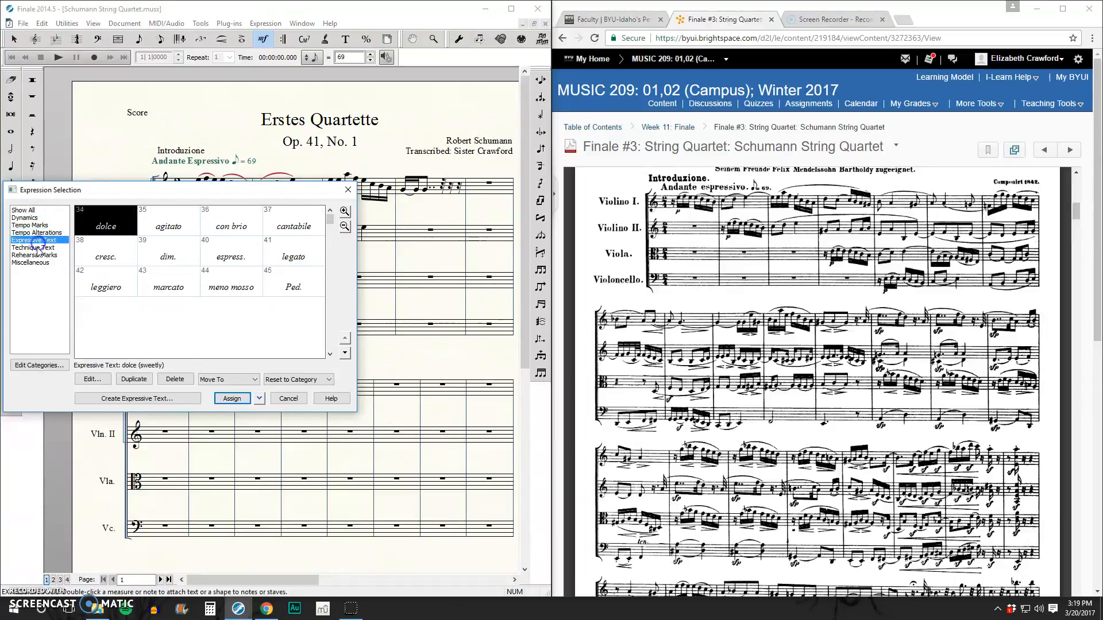
click(37, 248)
click(36, 257)
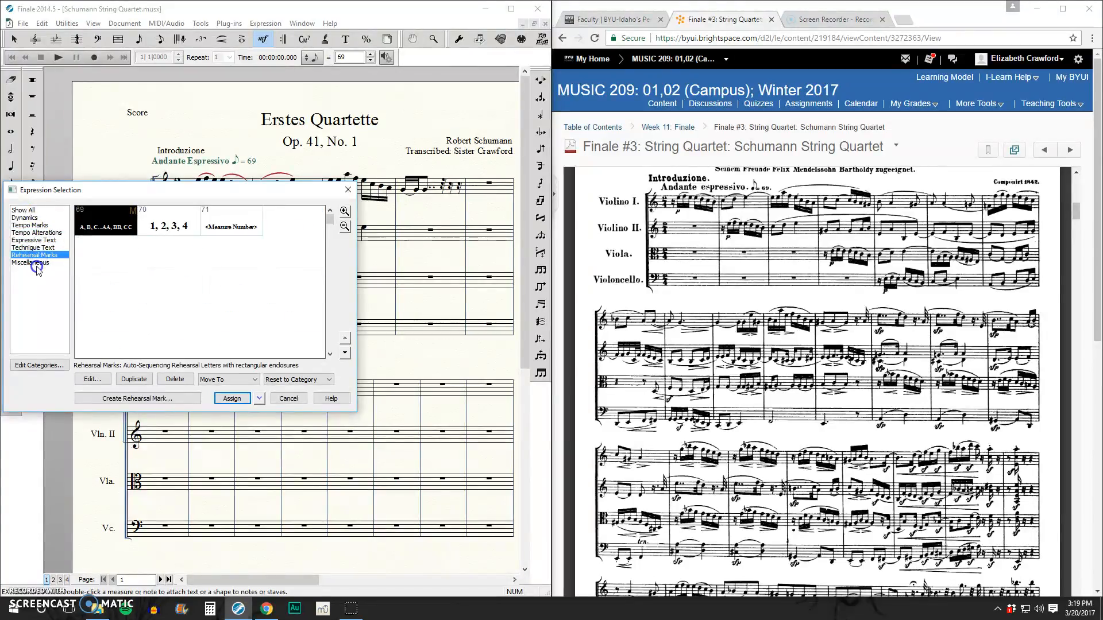
click(35, 211)
scroll(184, 275, down, 3)
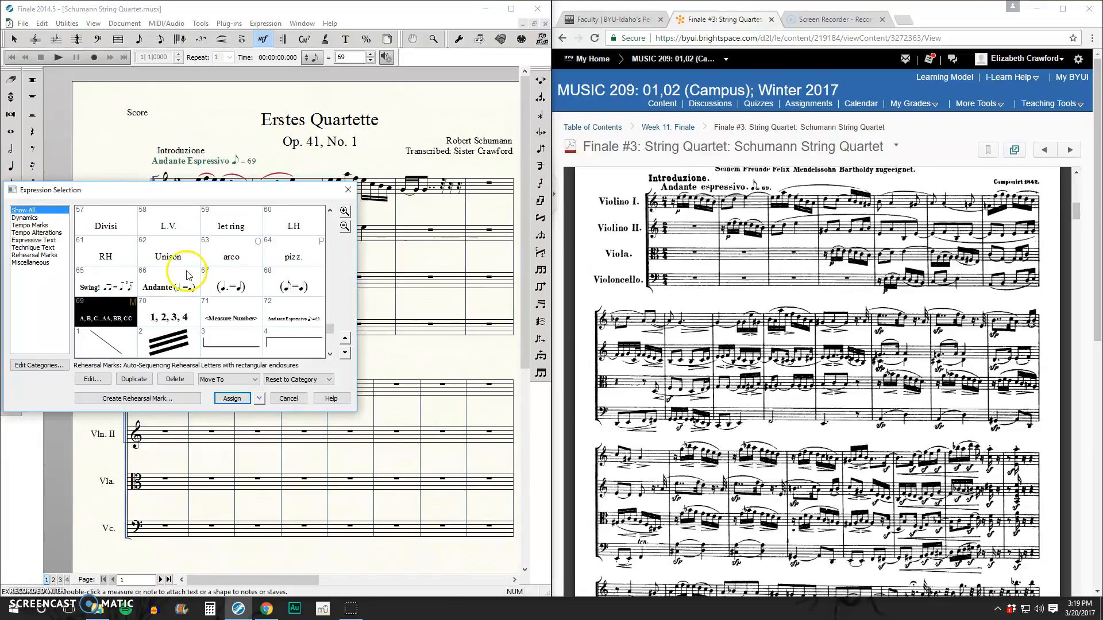
scroll(189, 283, up, 1)
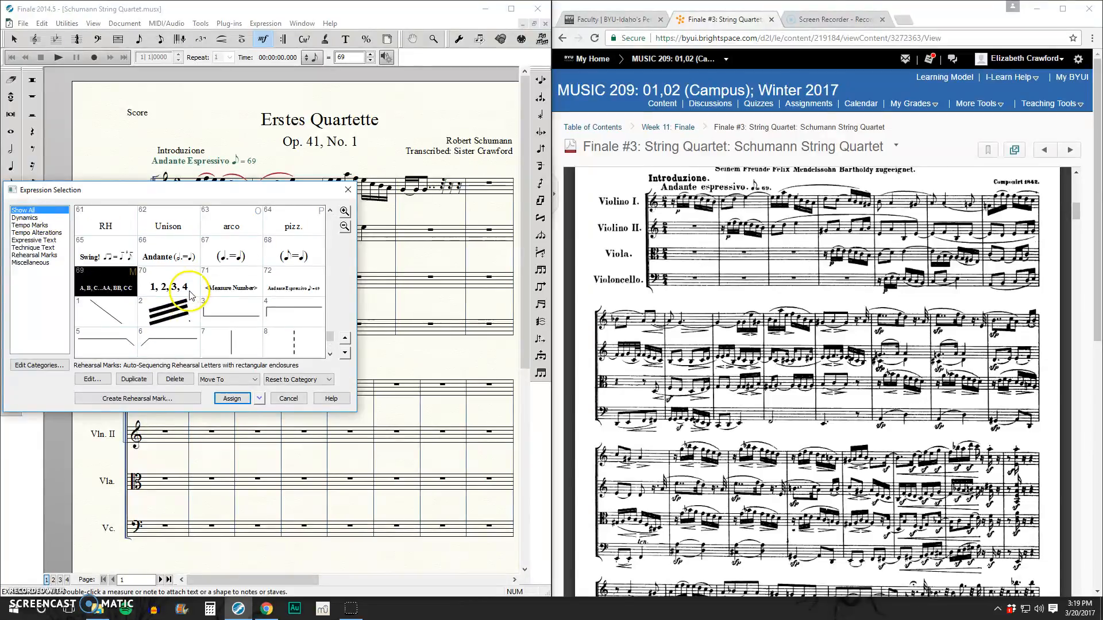
click(348, 190)
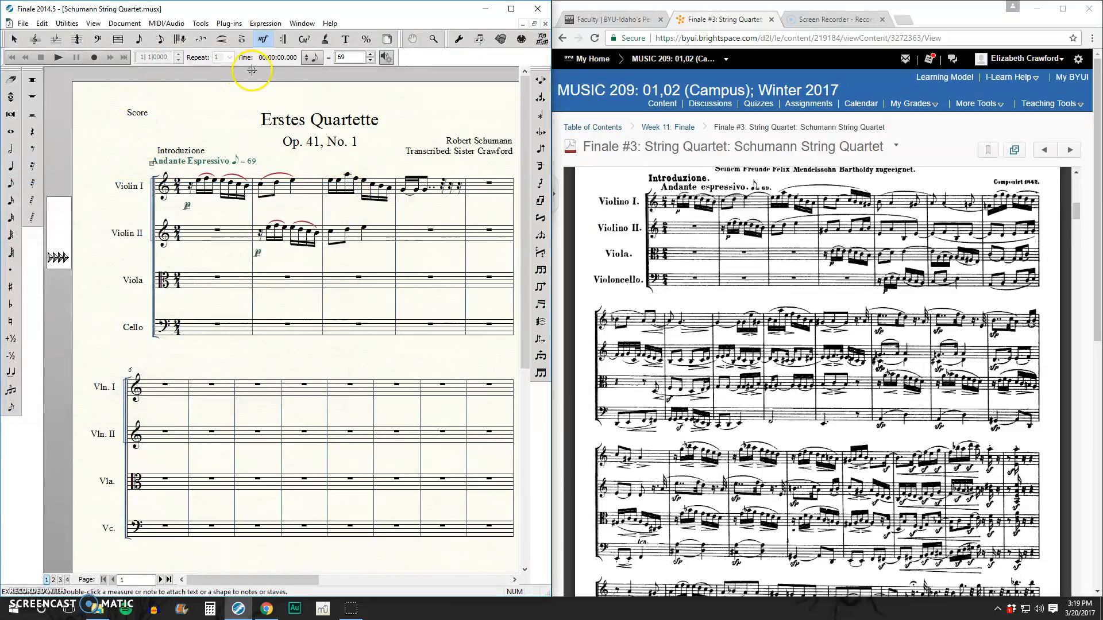
- Draw crescendo hairpins below Violin II measure 3 and below Violin I measure 2 with the Smart Shape tool
click(221, 39)
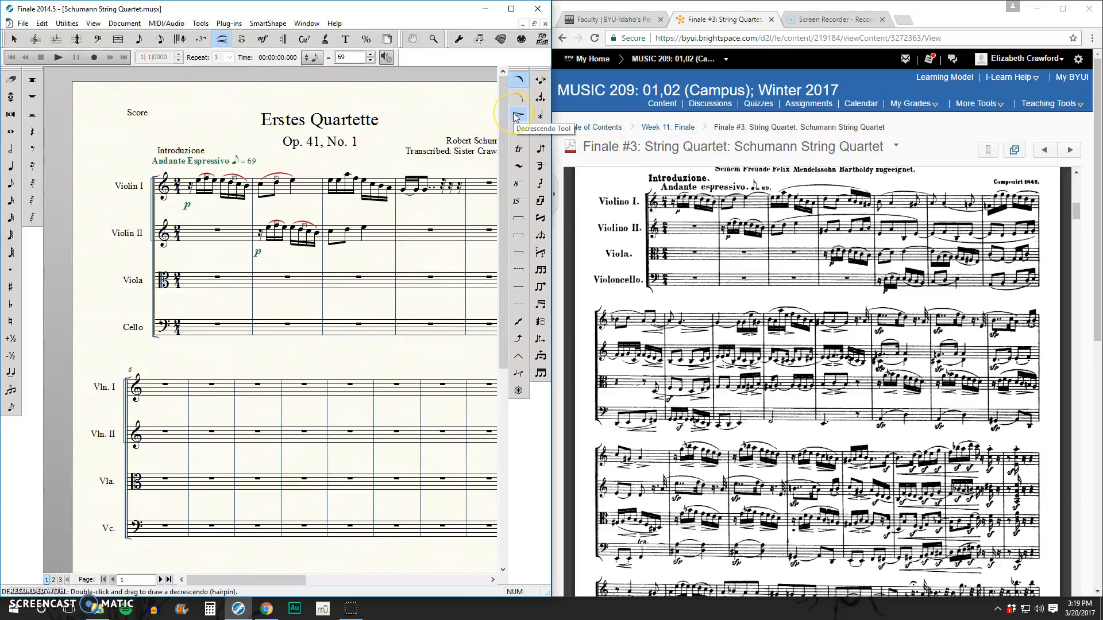
click(517, 131)
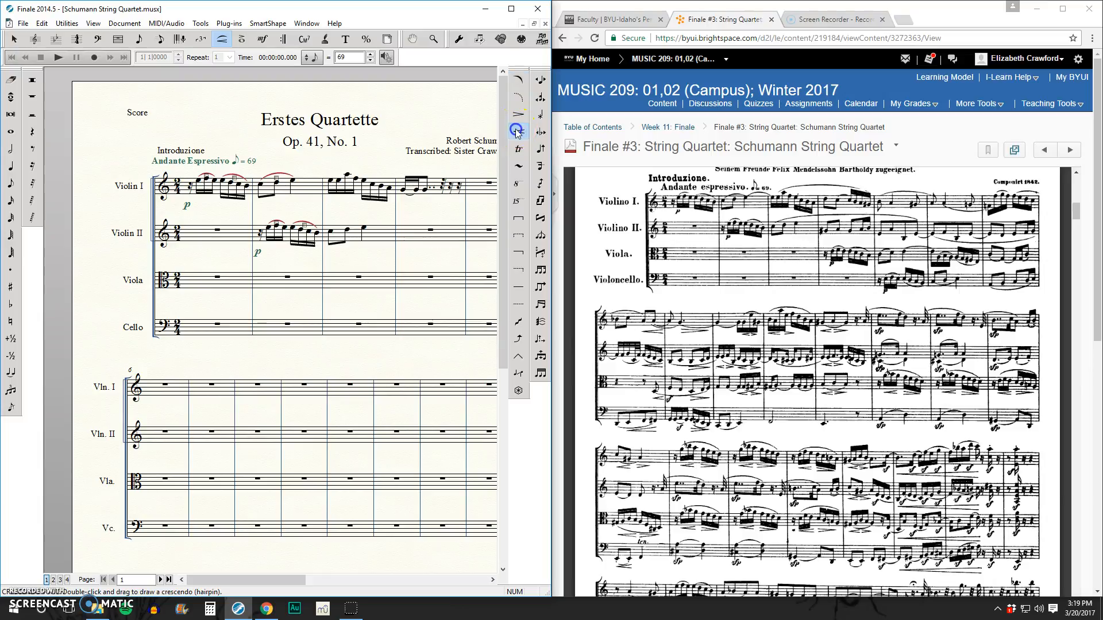
click(331, 254)
drag(331, 254, 353, 254)
click(400, 254)
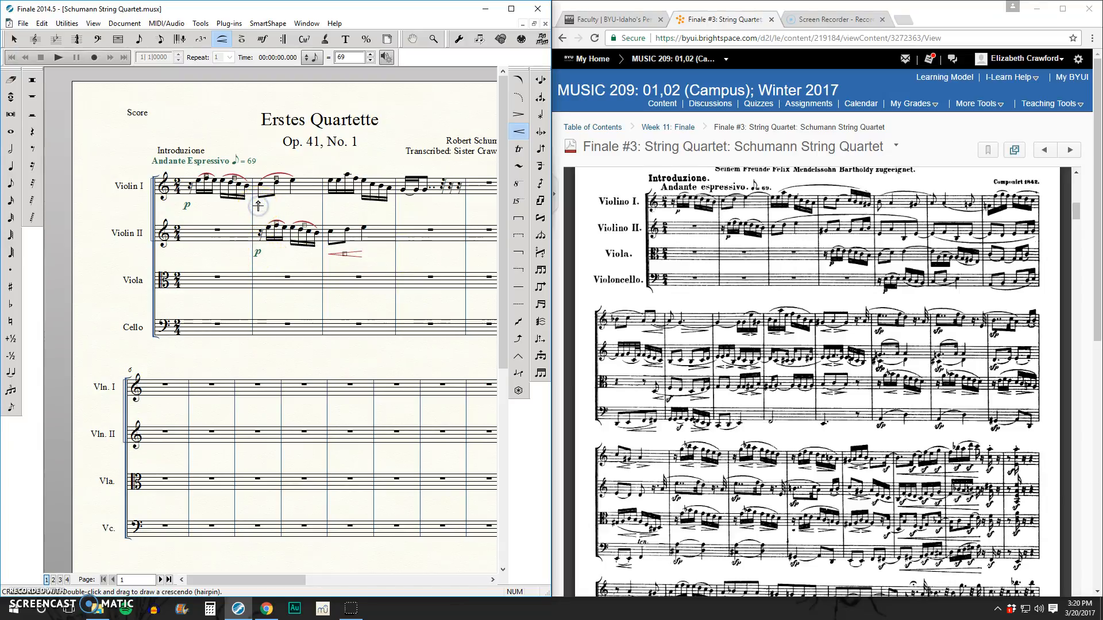
drag(272, 208, 290, 209)
- Draw decrescendo hairpins below the first half of Violin I measure 3 and below Violin II measure 2
click(518, 114)
double_click(328, 208)
drag(330, 207, 361, 210)
double_click(272, 254)
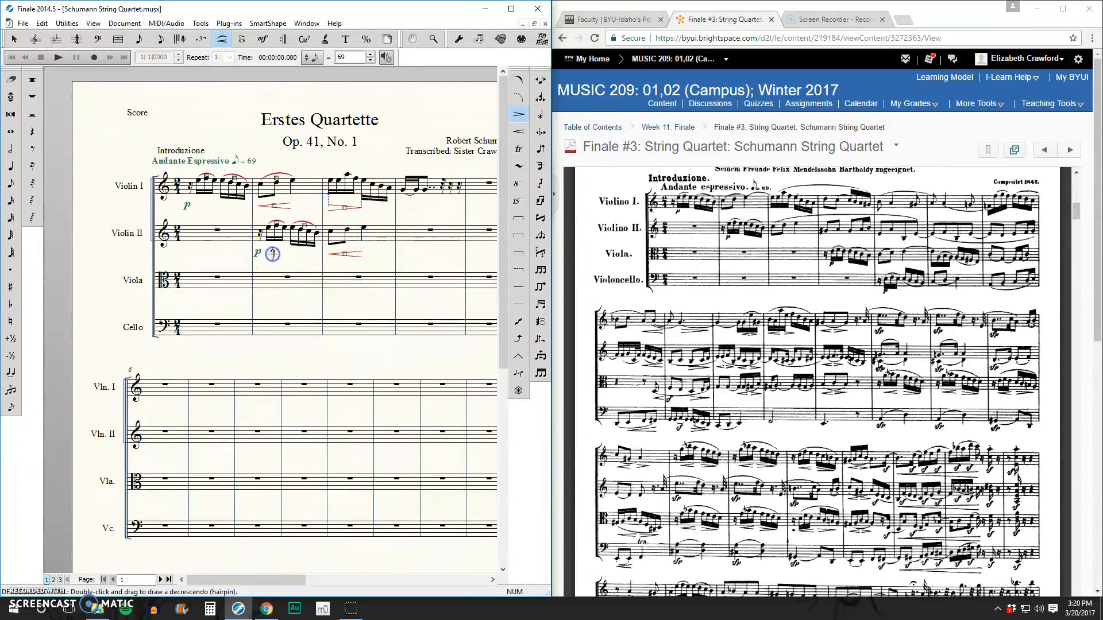
drag(273, 253, 307, 253)
click(333, 268)
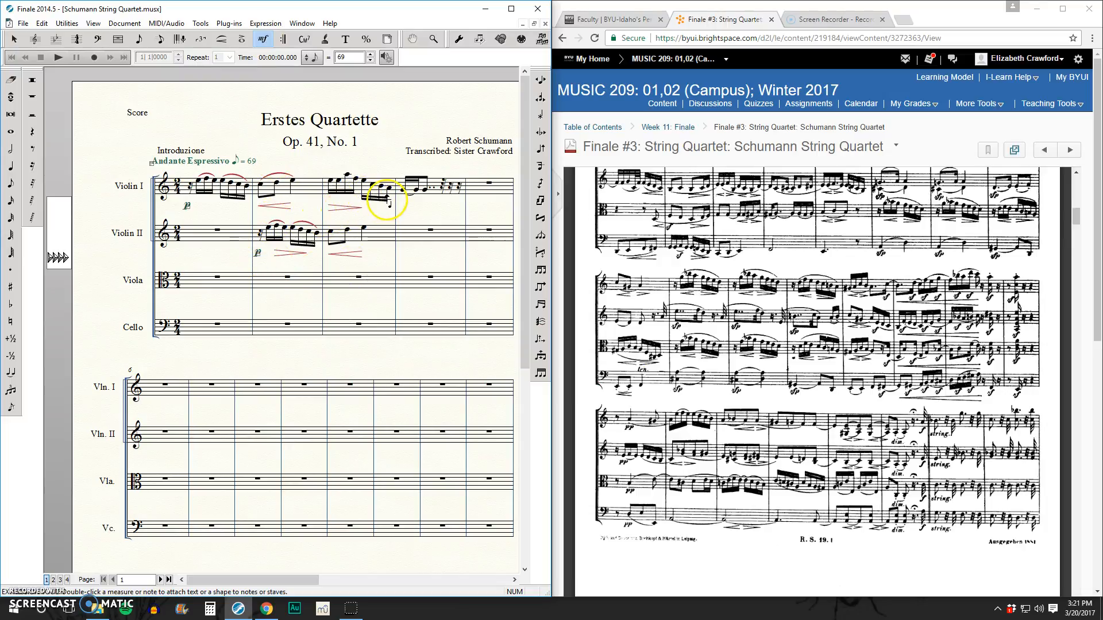
- Create the expressive text "ten." and attach it below the last sixteenth note of Violin I measure 3
double_click(387, 200)
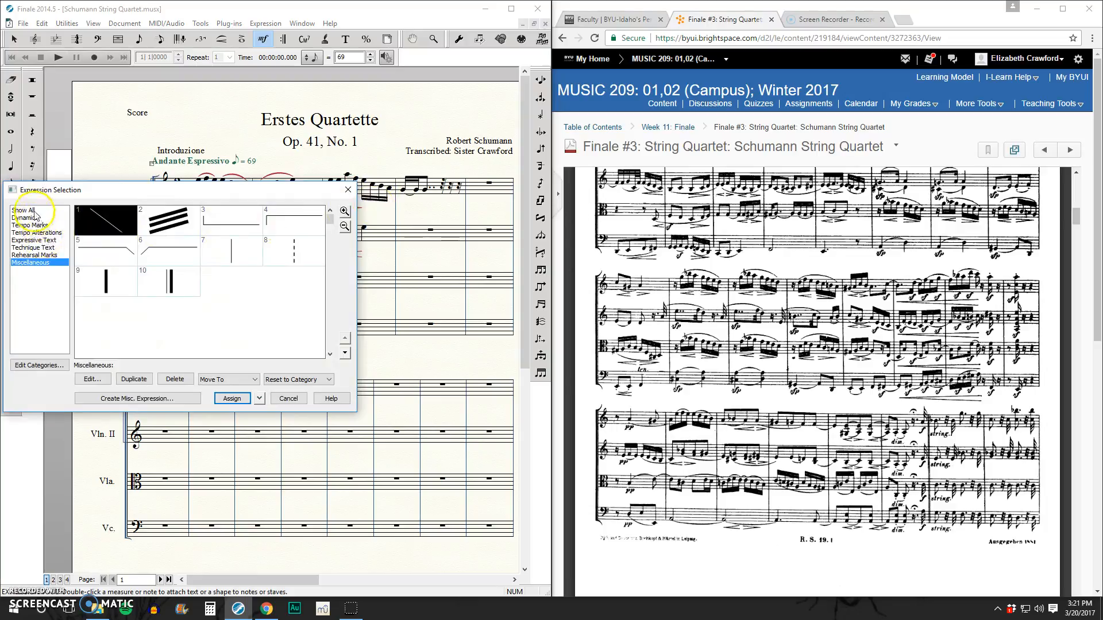
click(23, 210)
click(26, 218)
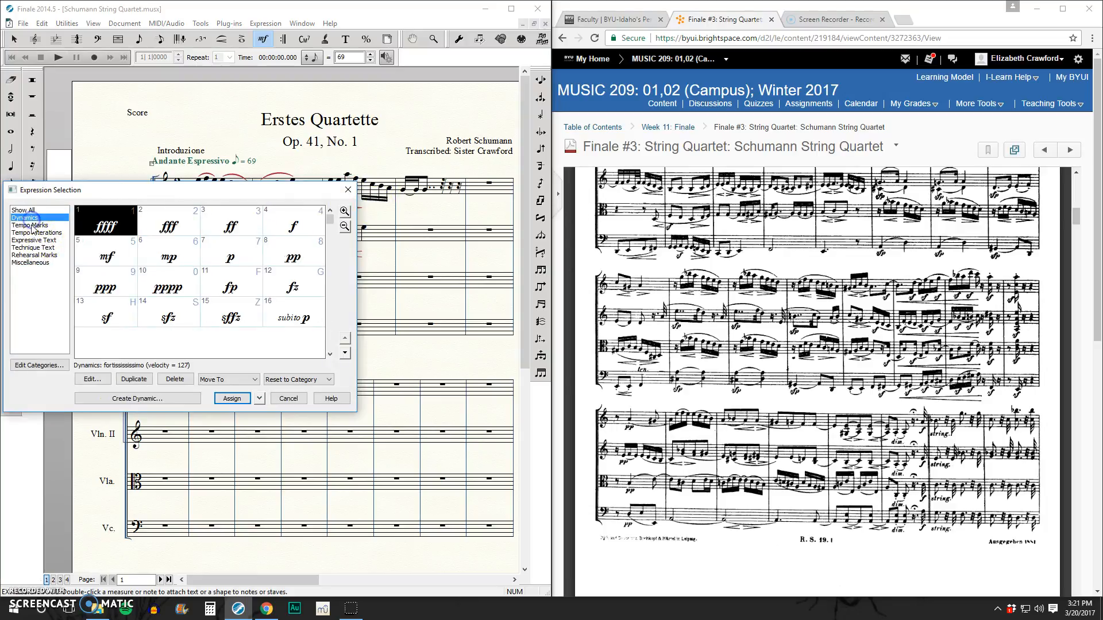
click(32, 225)
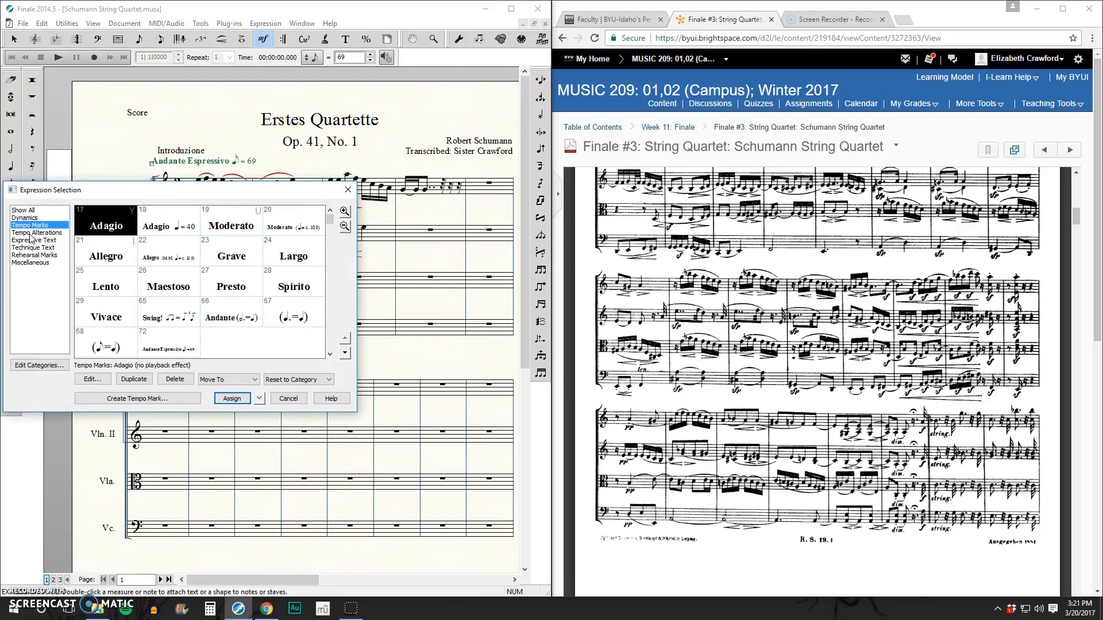
click(32, 232)
click(32, 240)
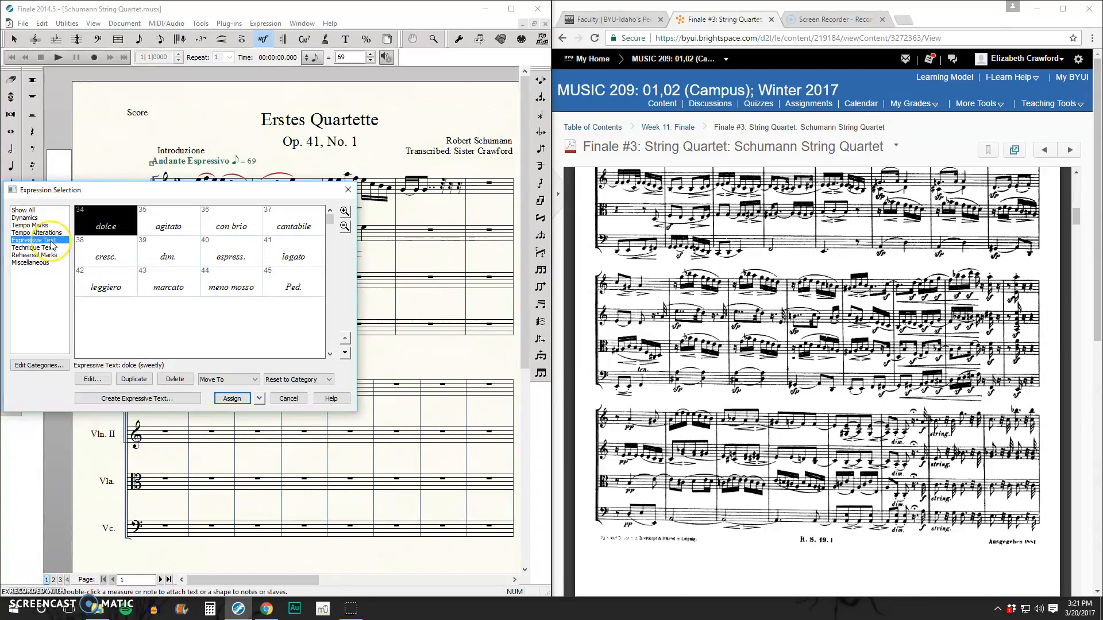
click(141, 399)
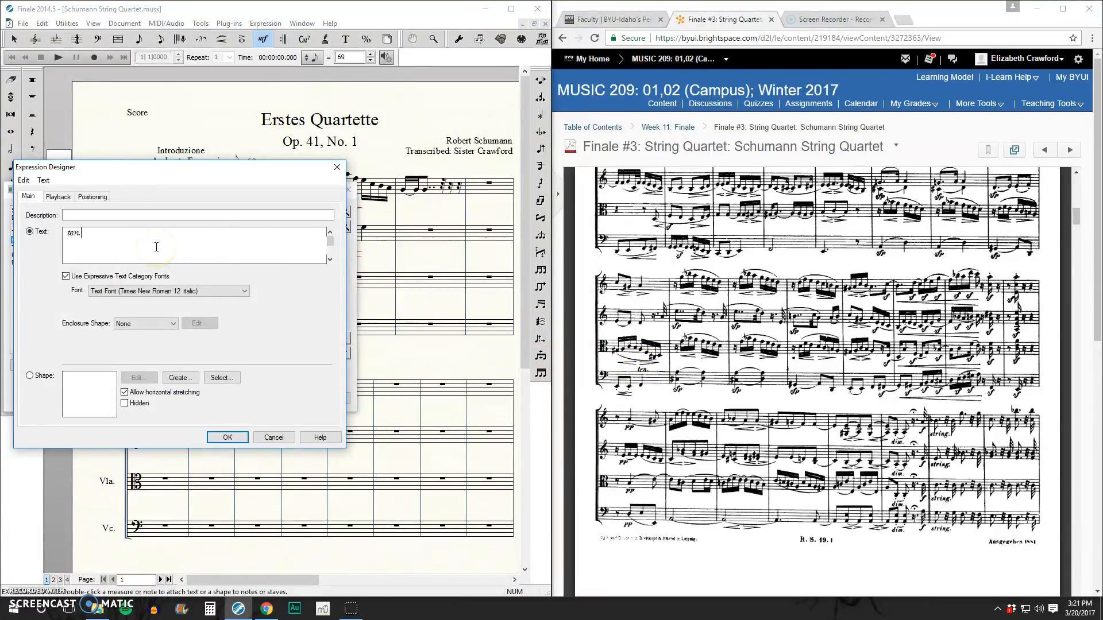
click(107, 213)
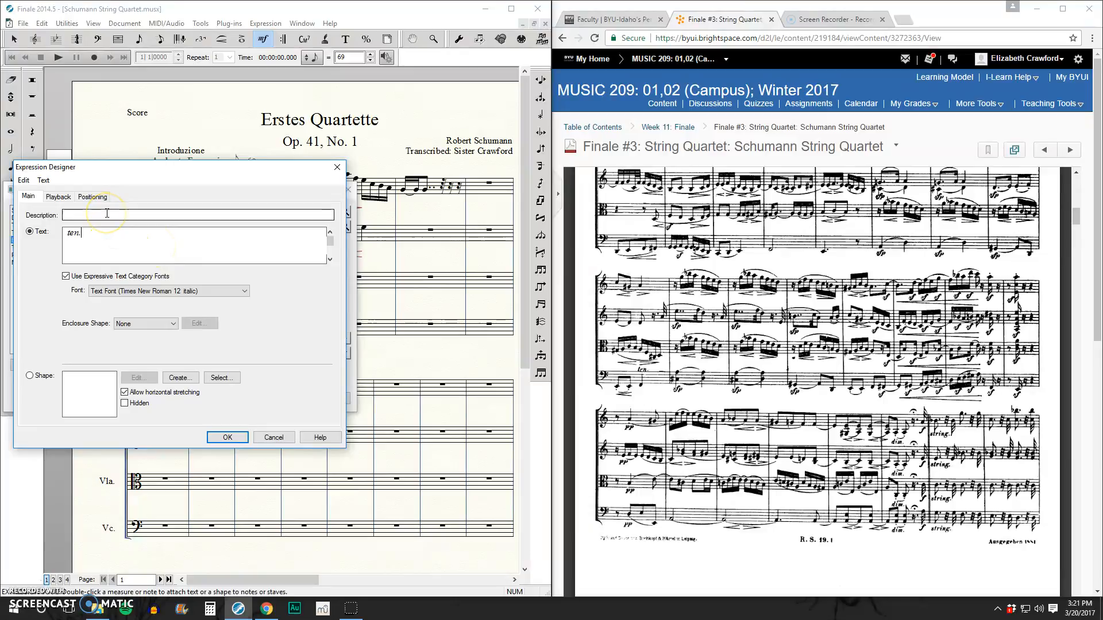
click(227, 438)
click(103, 310)
click(232, 398)
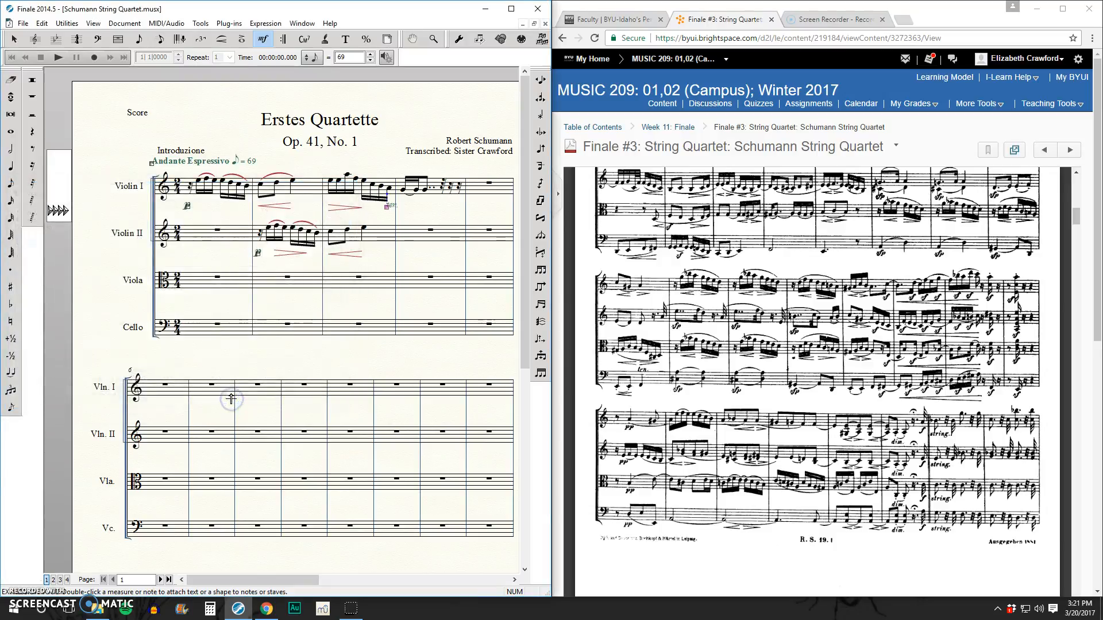